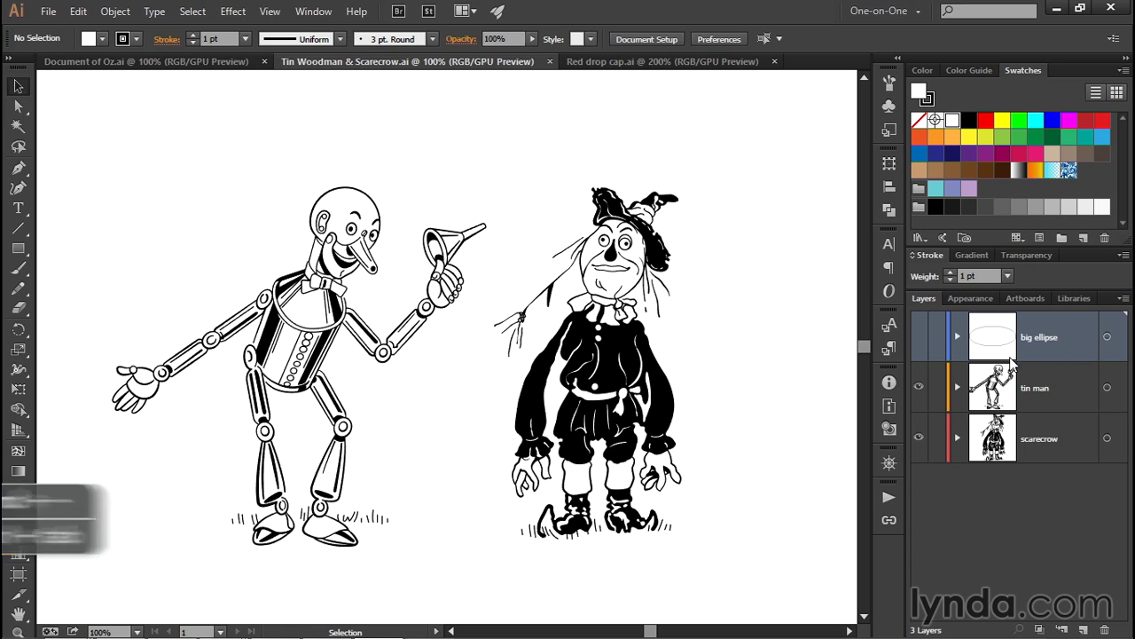
Step: Select all artwork on the tin man layer and copy it
click(1079, 387)
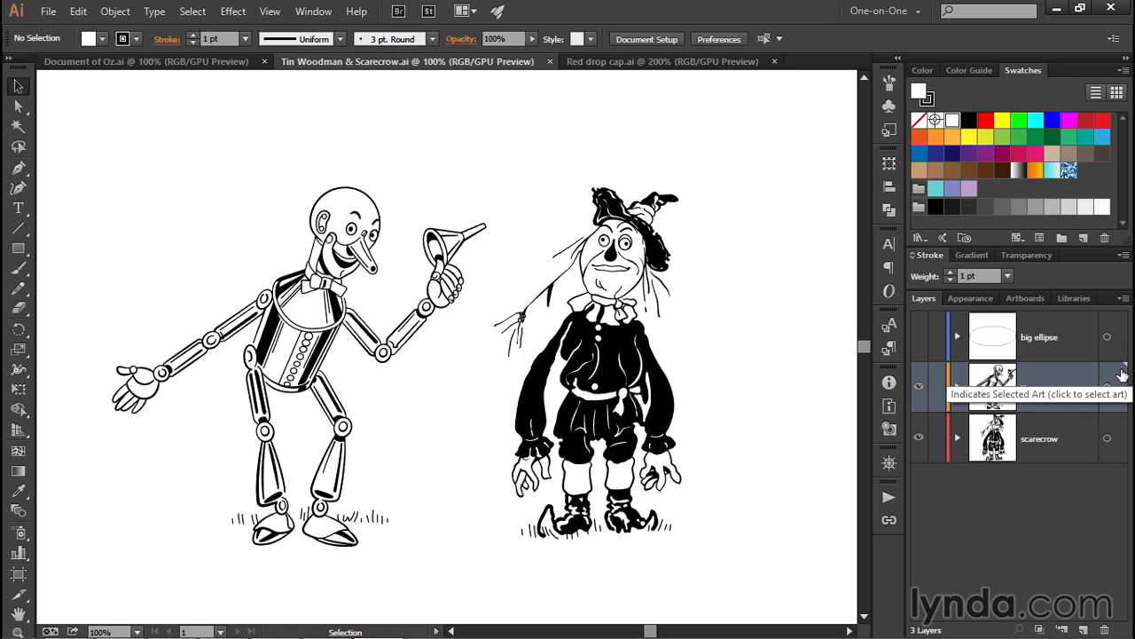
click(1121, 377)
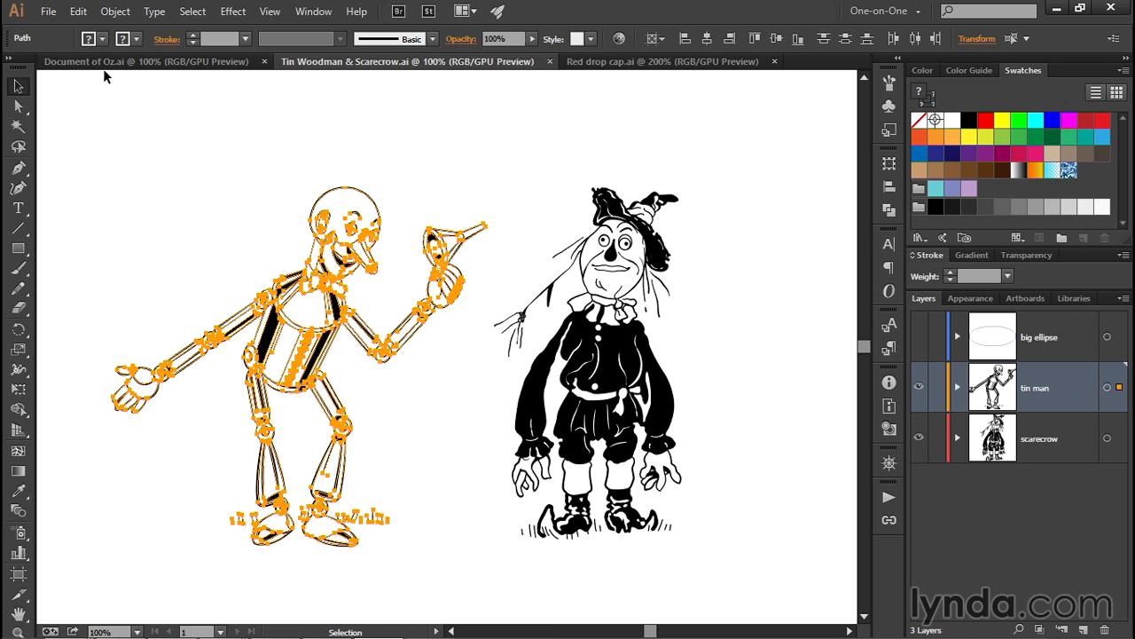
click(78, 11)
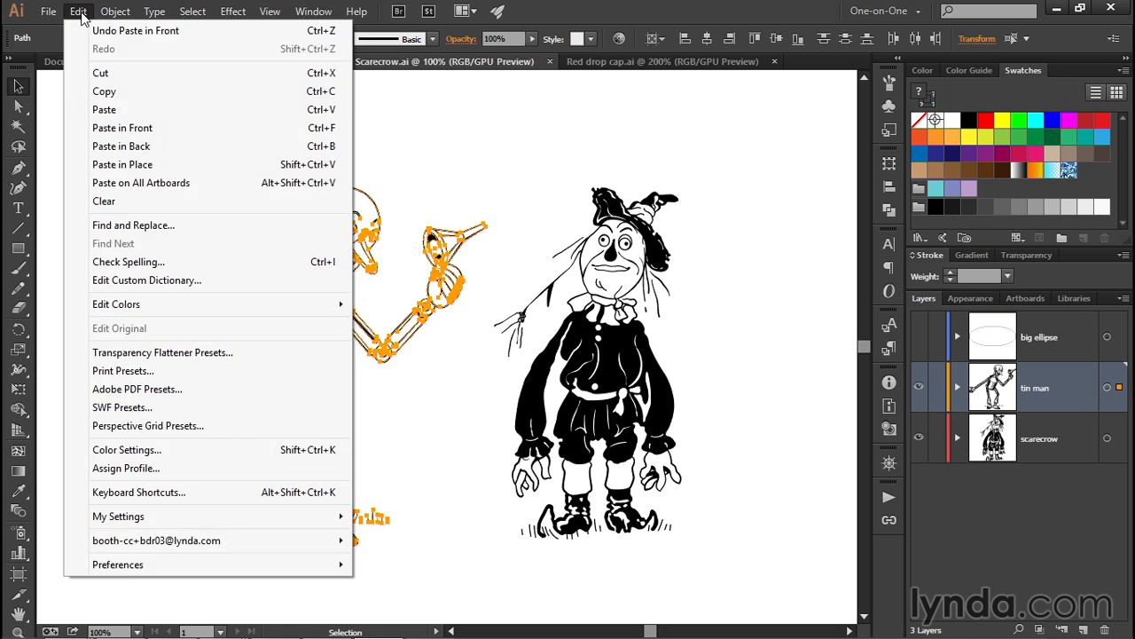
click(151, 91)
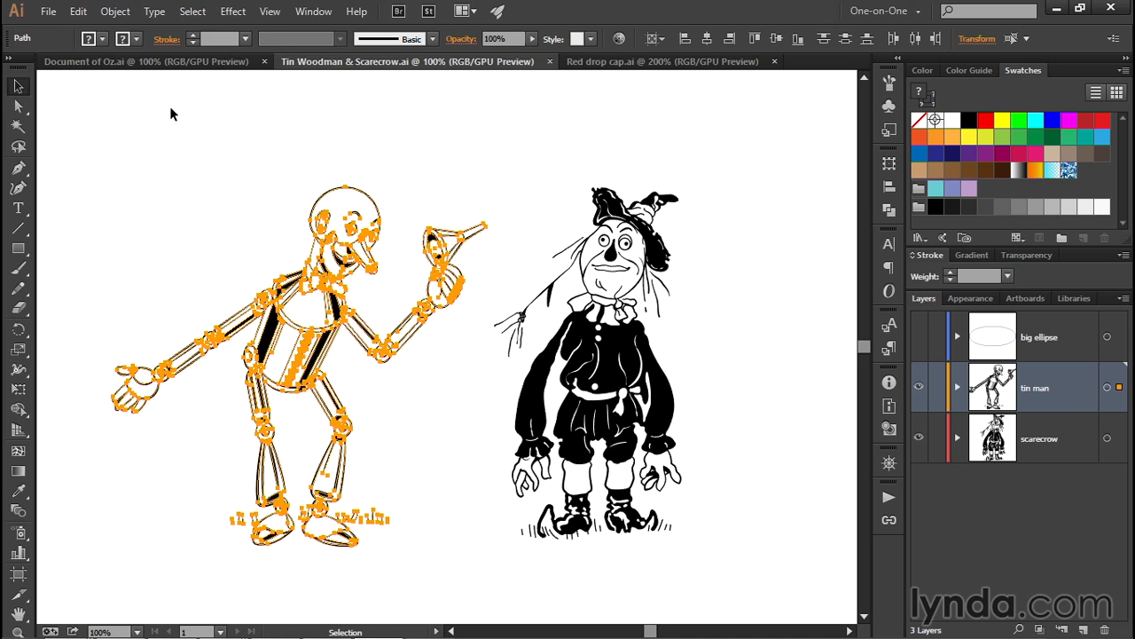
Step: Switch to the Red drop cap.ai document and turn on Paste Remembers Layers
click(602, 64)
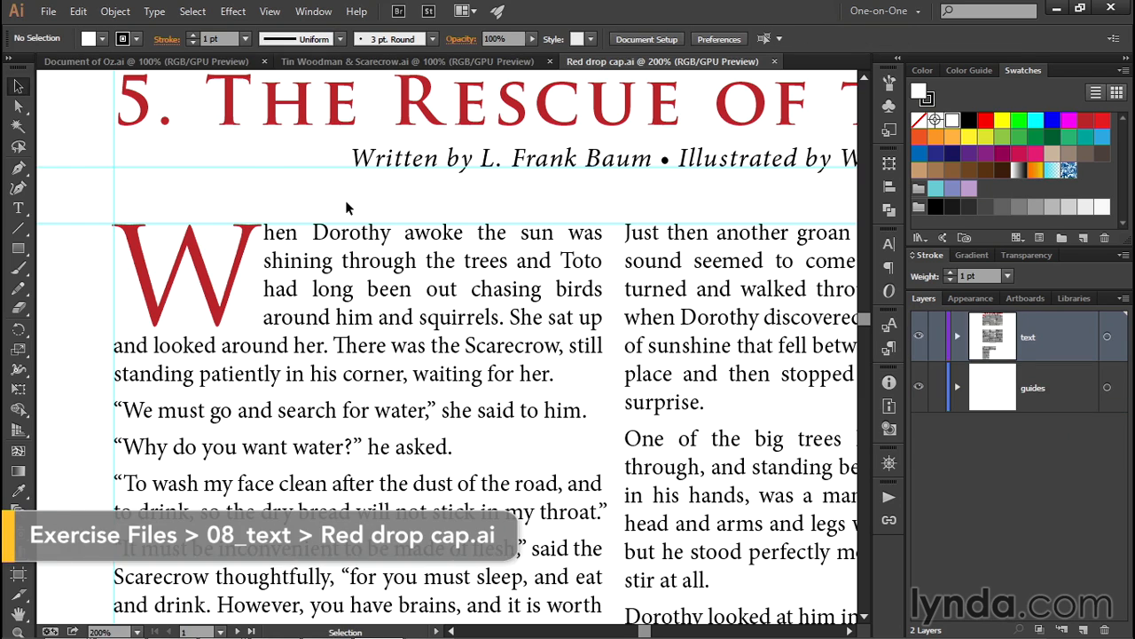
key(ctrl+1)
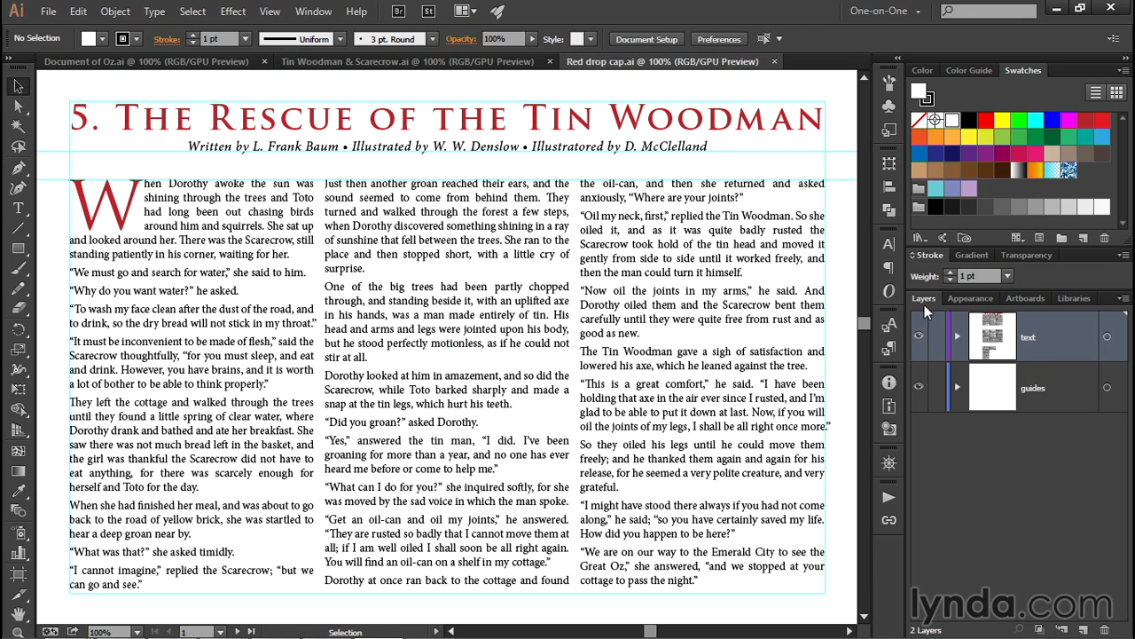
click(1124, 299)
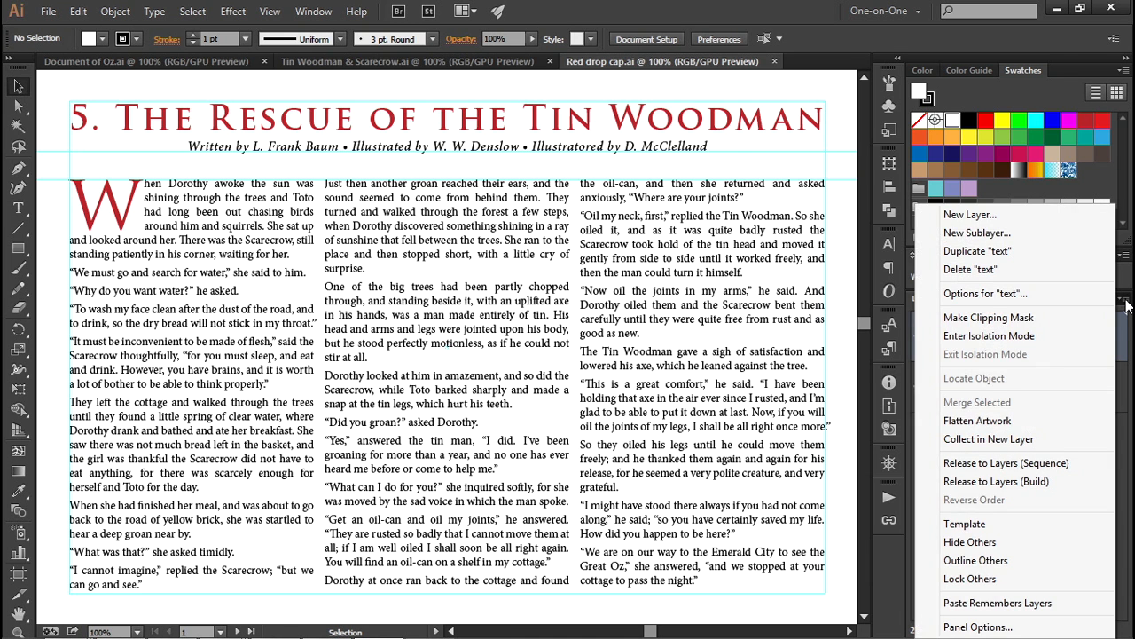
click(1075, 603)
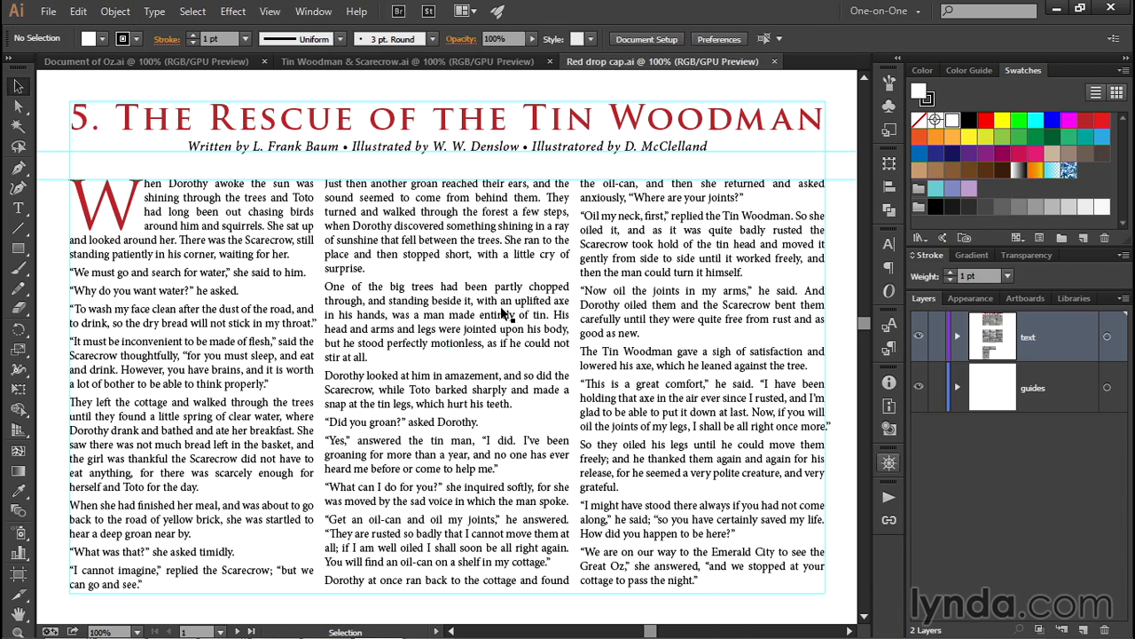
Step: Paste the tin man artwork and position it over the third text column, with his outstretched hand overlapping the second column
click(78, 10)
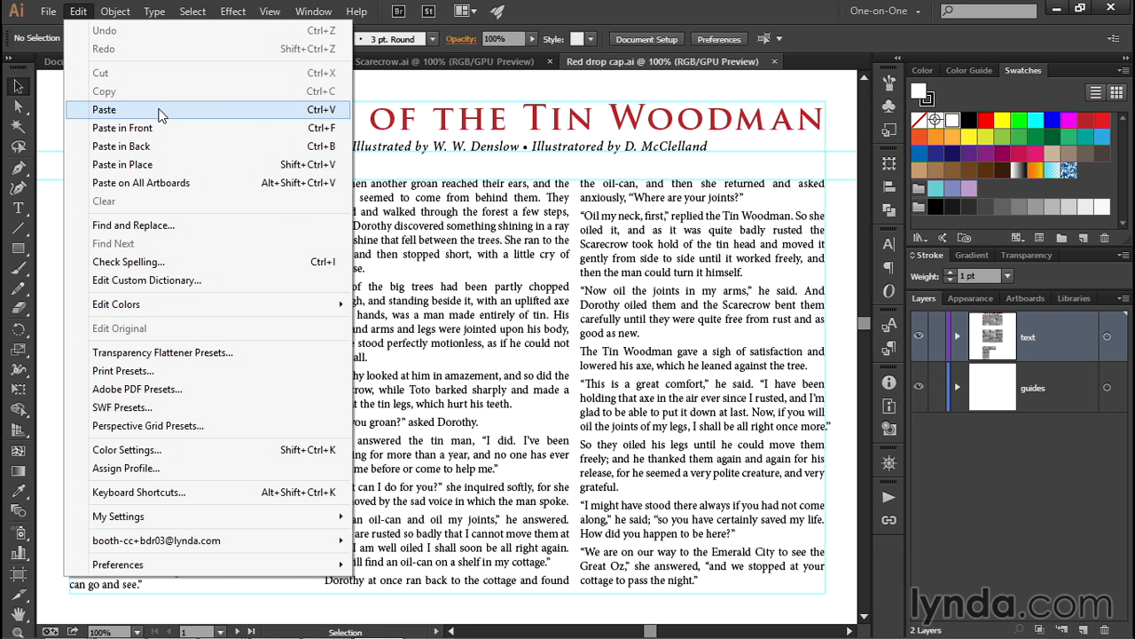
click(103, 109)
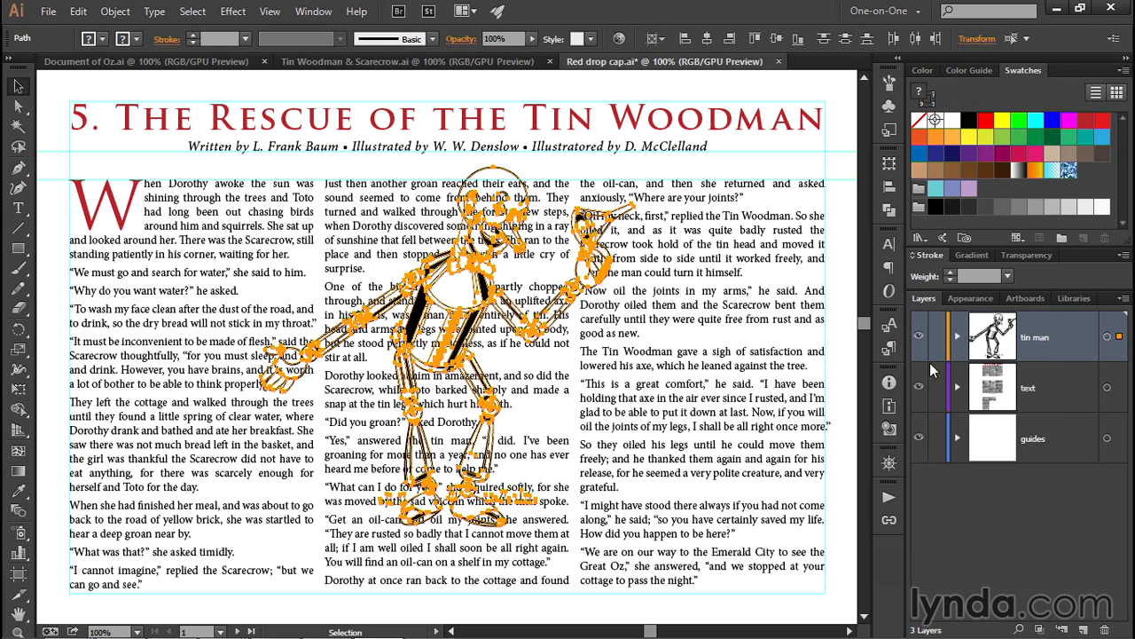
drag(492, 170, 708, 182)
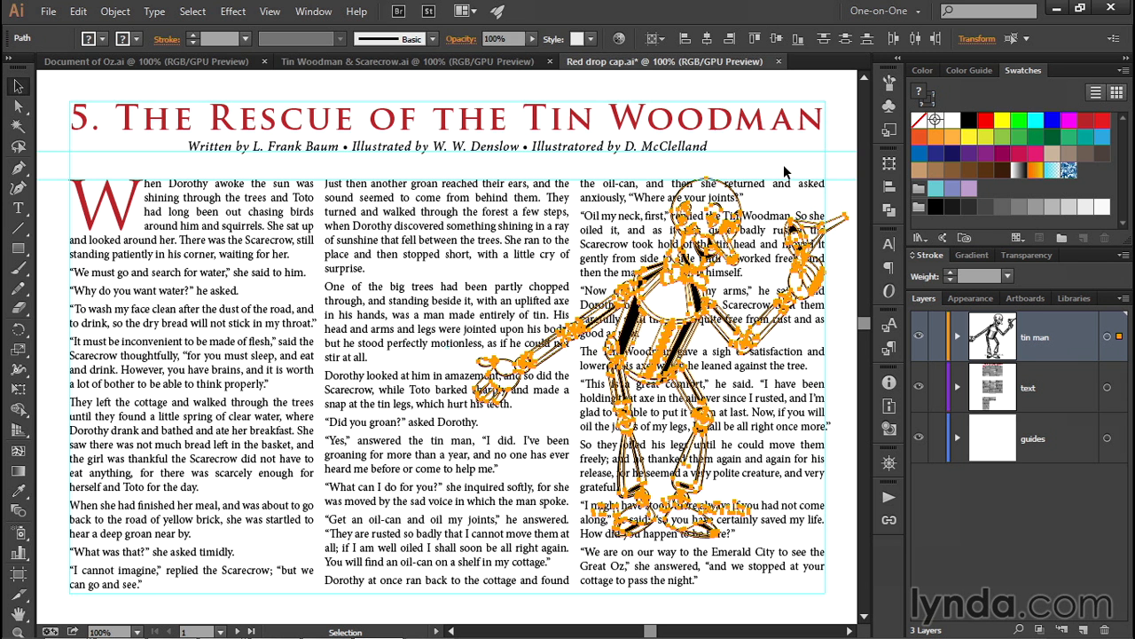
key(Left)
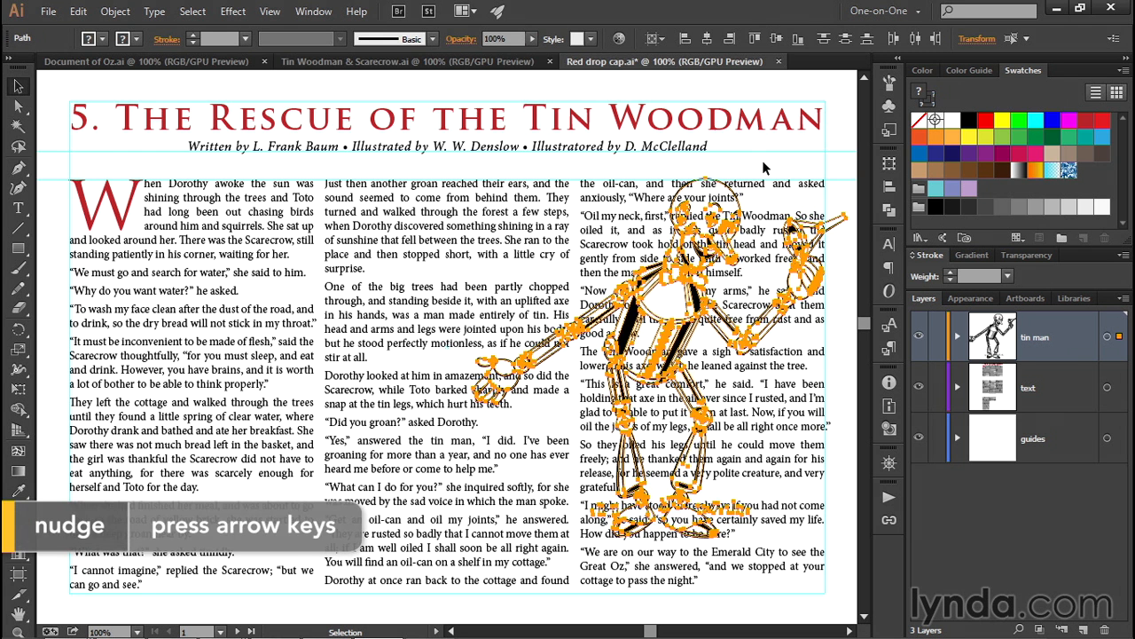
Step: Move the tin man layer between the text and guides layers and lock it
drag(1070, 348, 1065, 409)
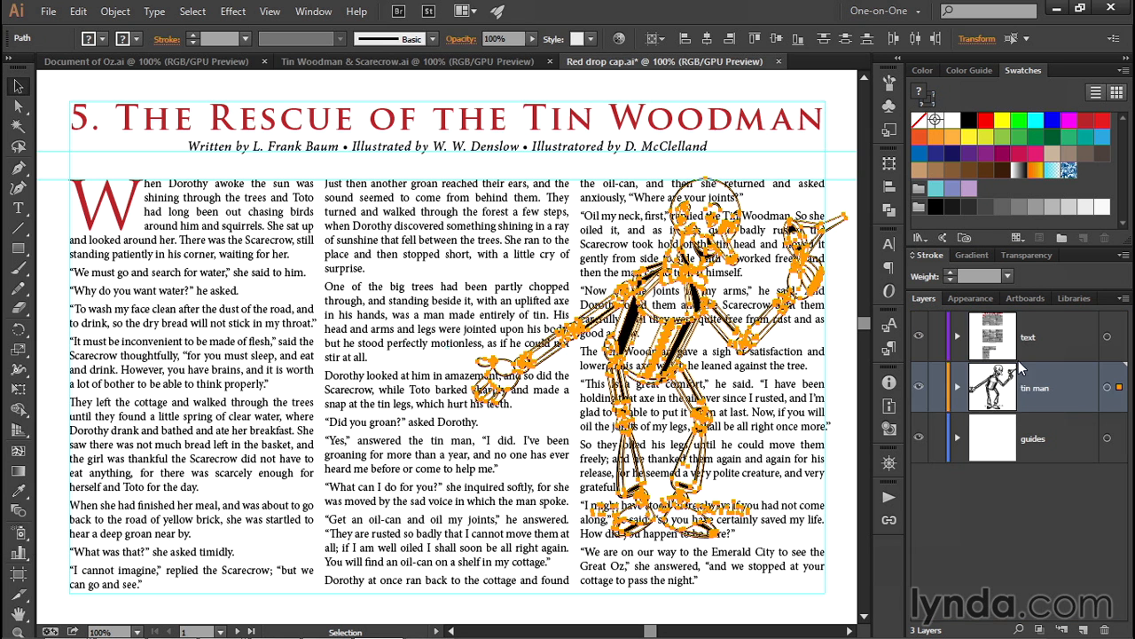
click(936, 389)
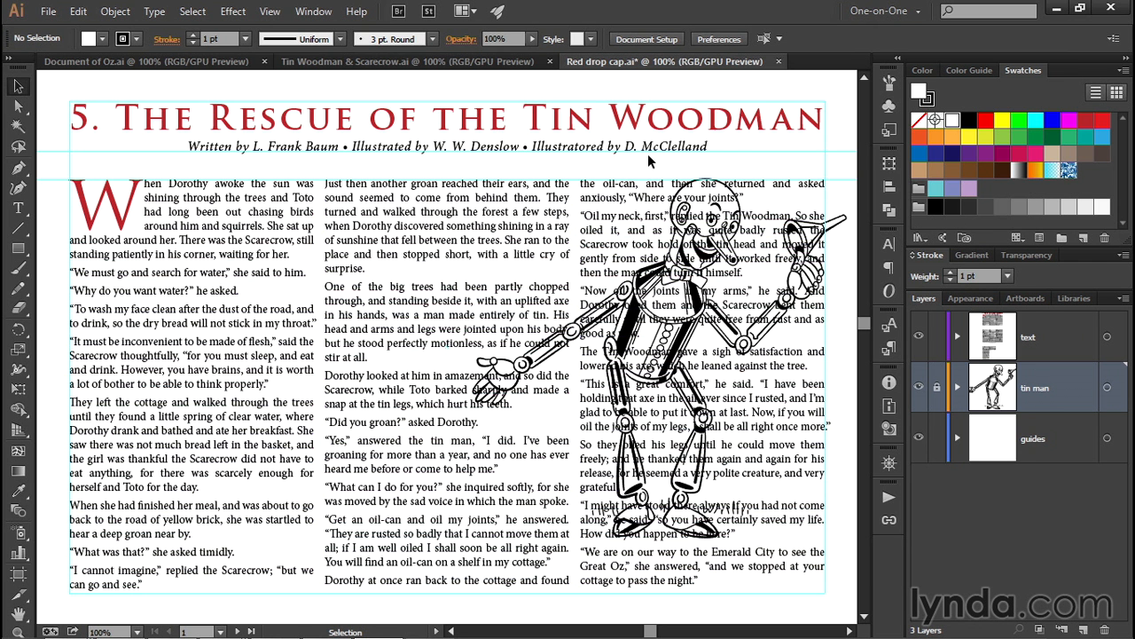
Step: Draw a rectangle on the text layer covering the whole third column, with no fill and no stroke
click(1075, 344)
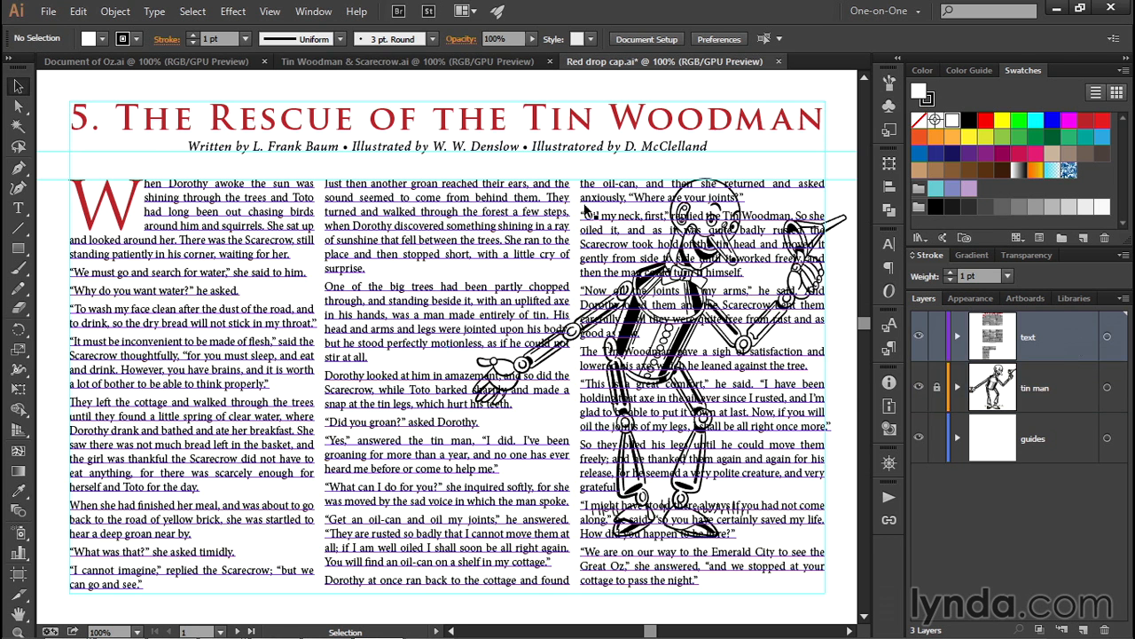
click(19, 249)
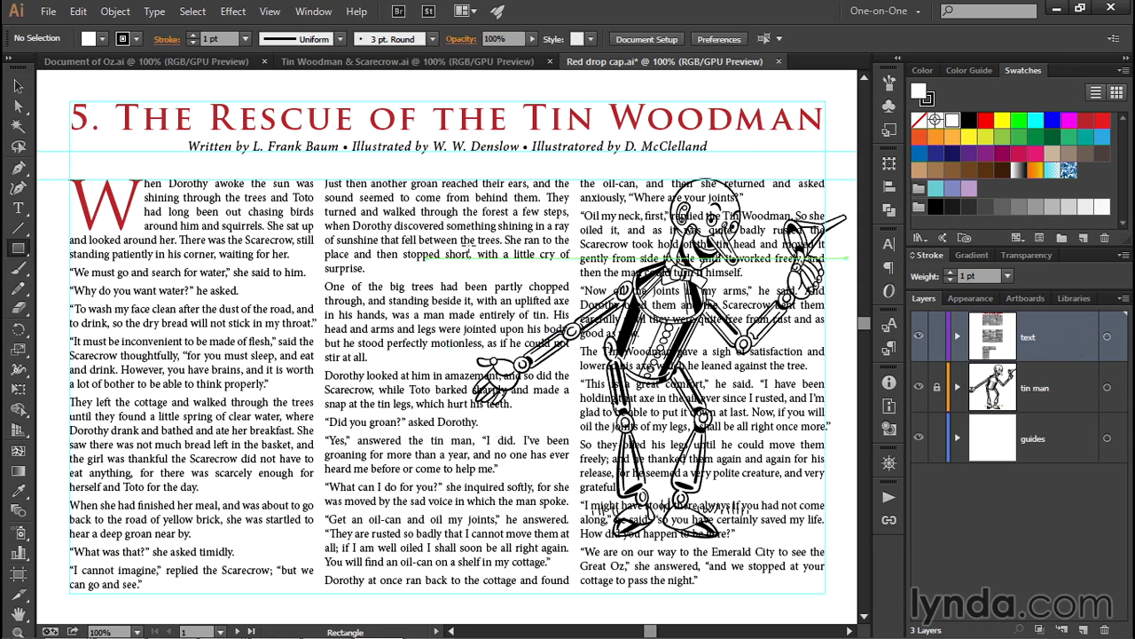
drag(580, 178, 825, 592)
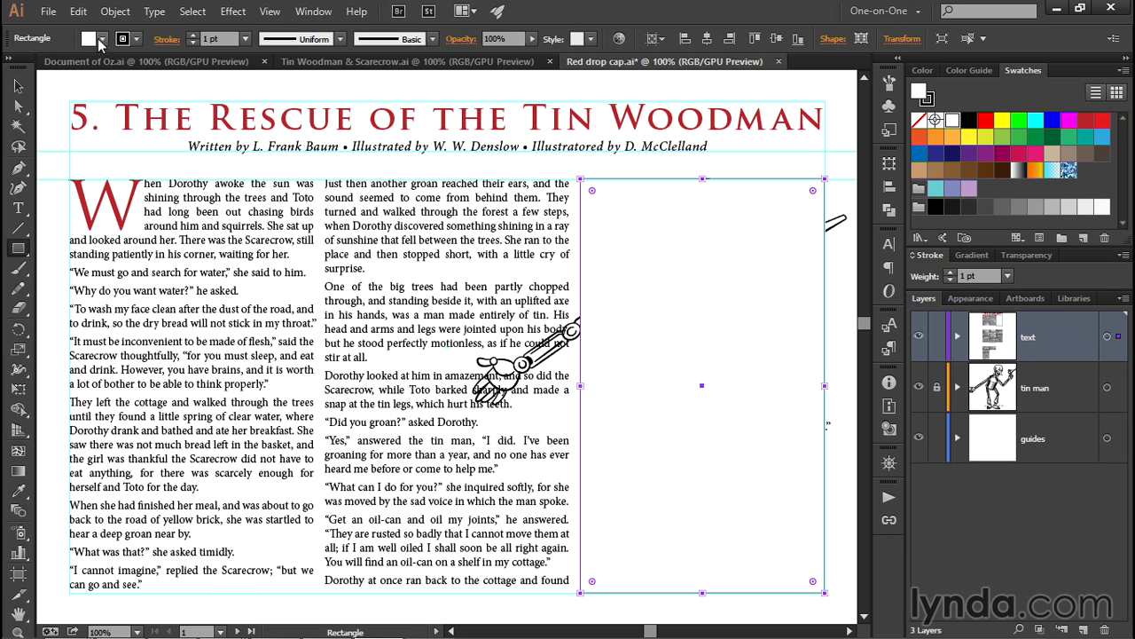
click(90, 40)
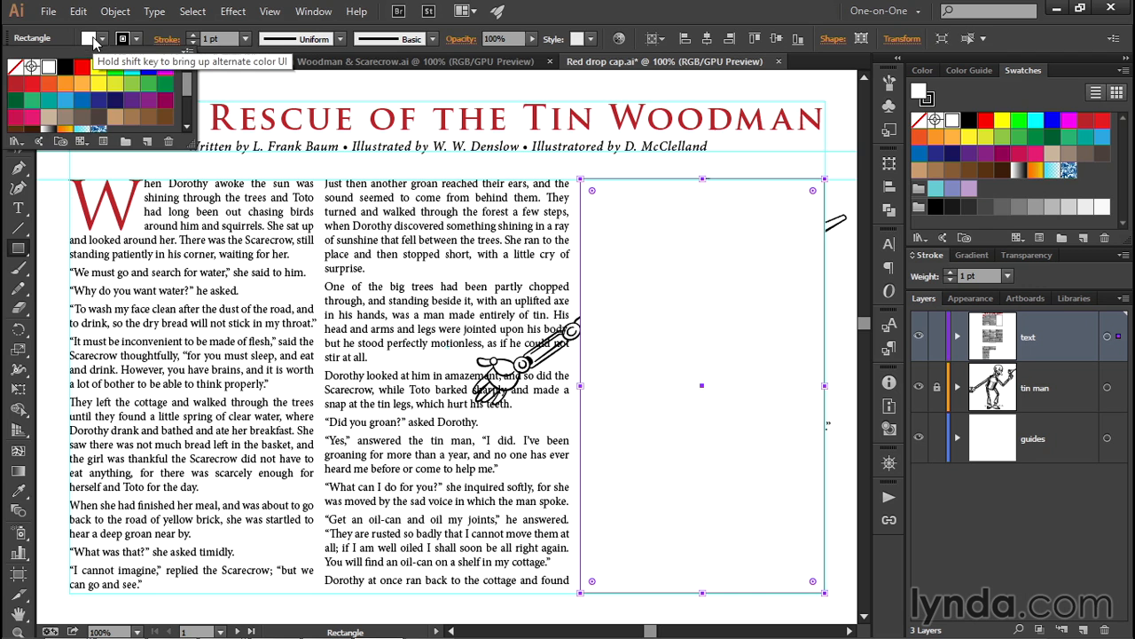
click(17, 69)
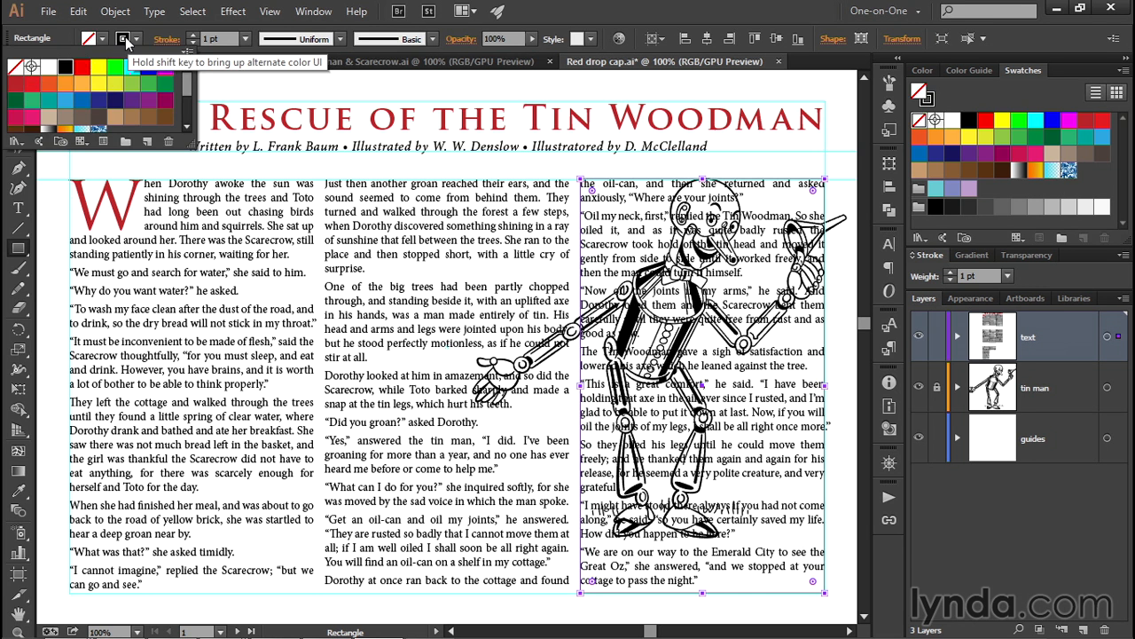
click(18, 69)
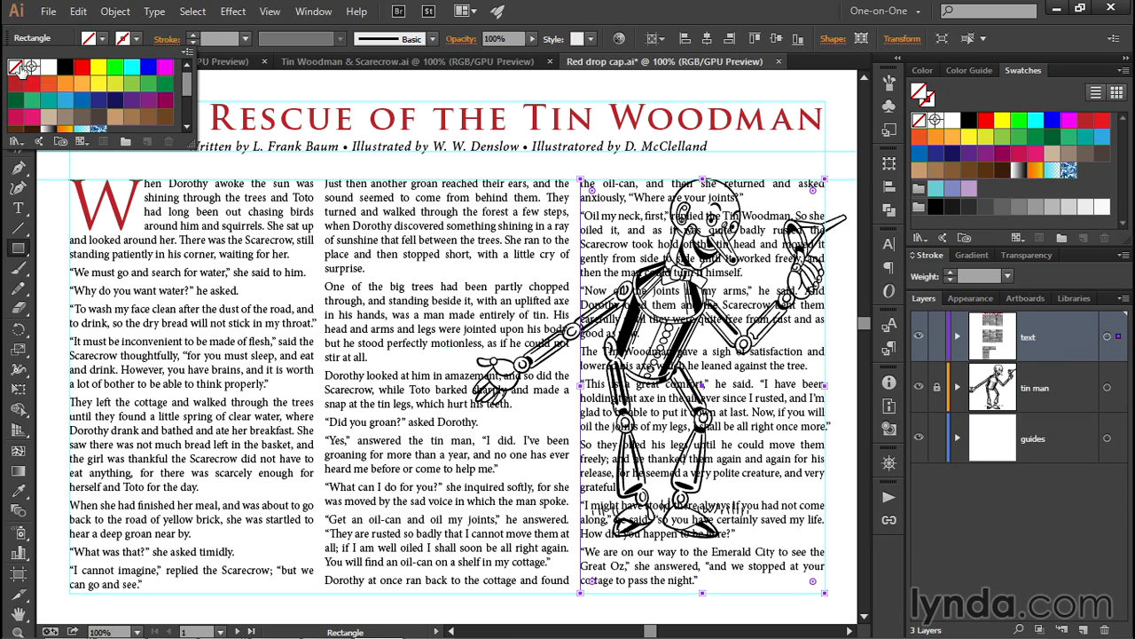
Step: Make the rectangle a text wrap object so the story text stays out of the third column
click(111, 14)
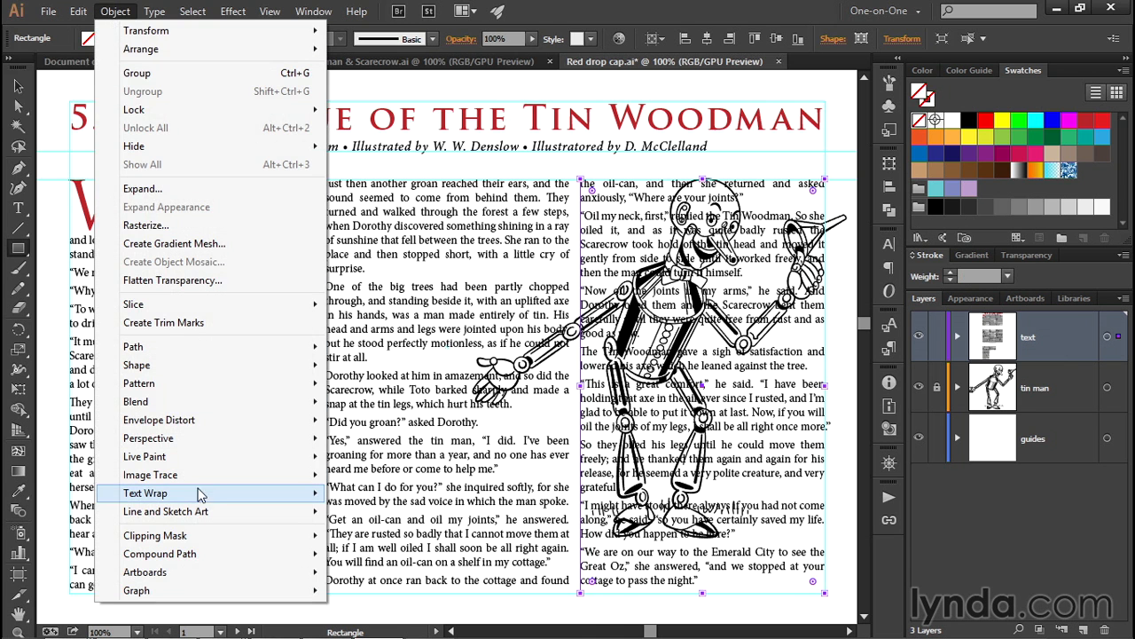
mouse_move(247, 493)
click(399, 495)
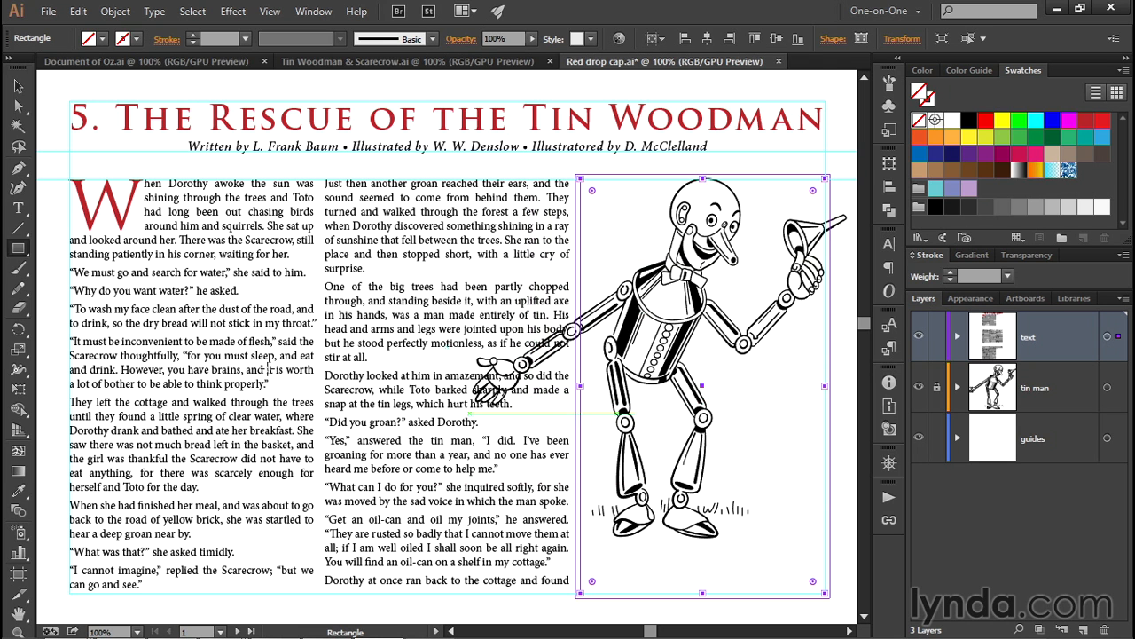
Step: Activate the Blob Brush tool and accept its options with a fixed 50 pt size and 100% roundness
click(24, 278)
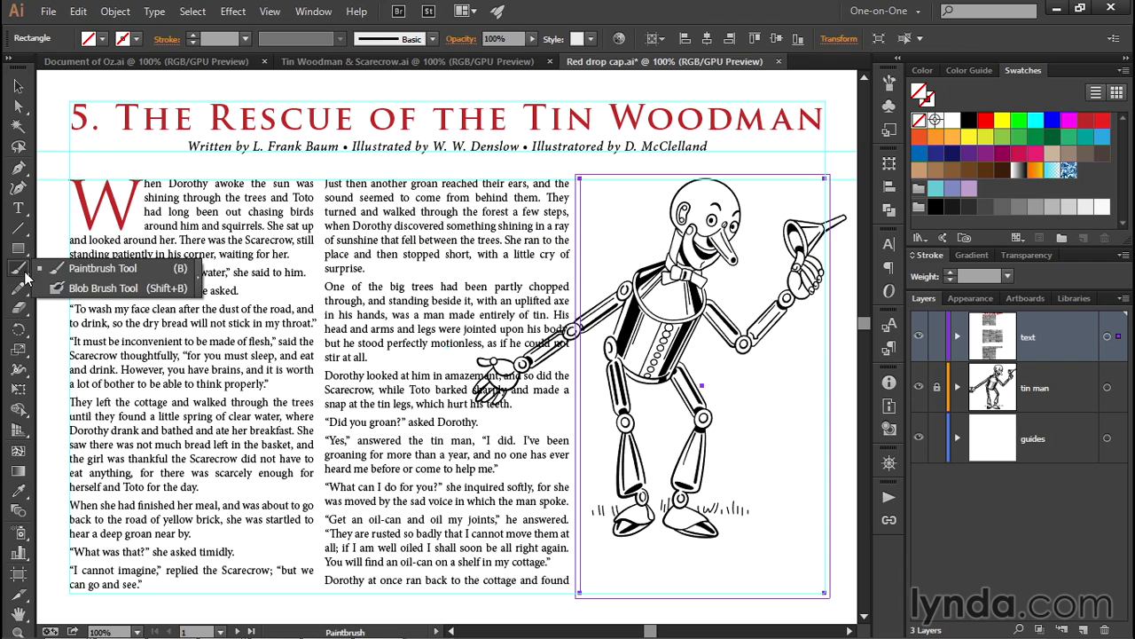
click(103, 288)
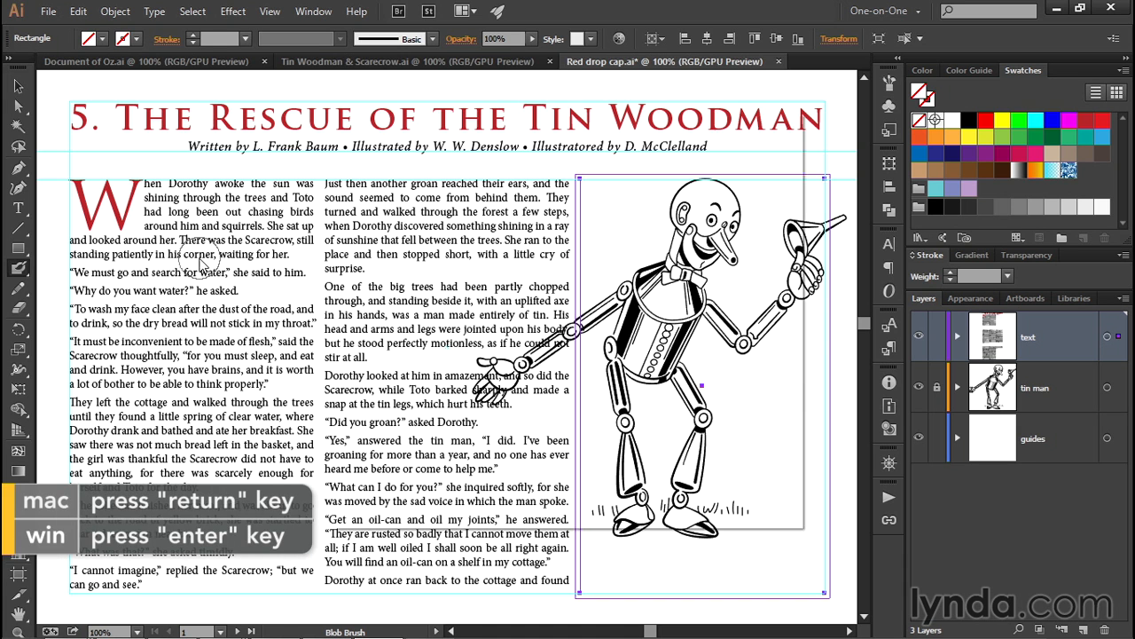
key(Return)
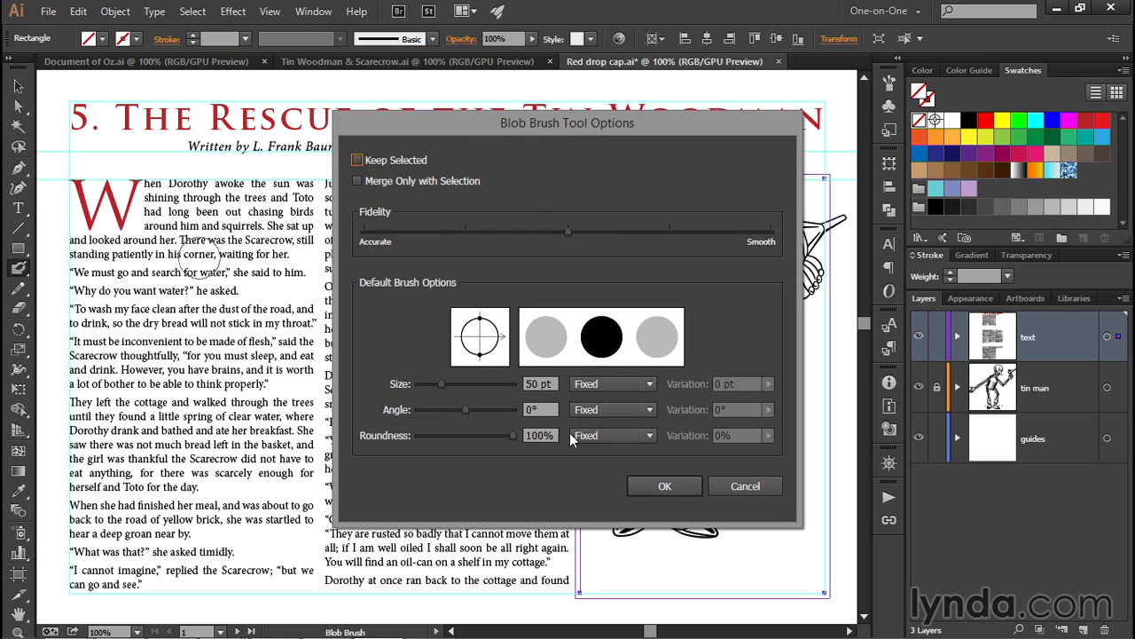
click(647, 487)
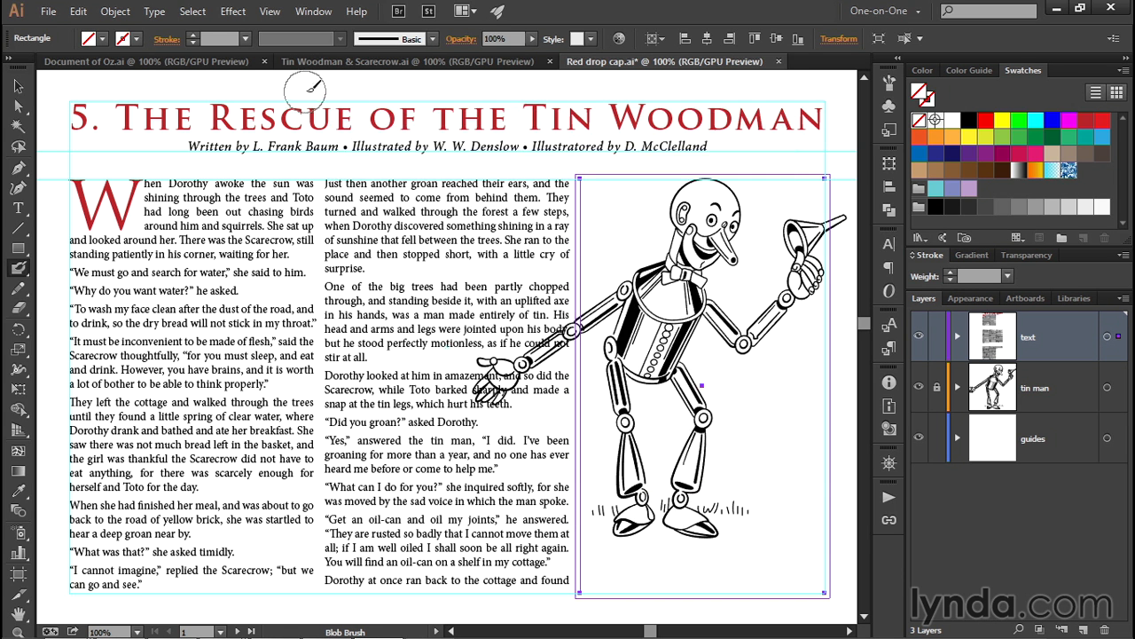
Step: Deselect the rectangle and paint a solid RGB Red blob over the tin man's outstretched arm, his hand and the area beneath them
click(193, 11)
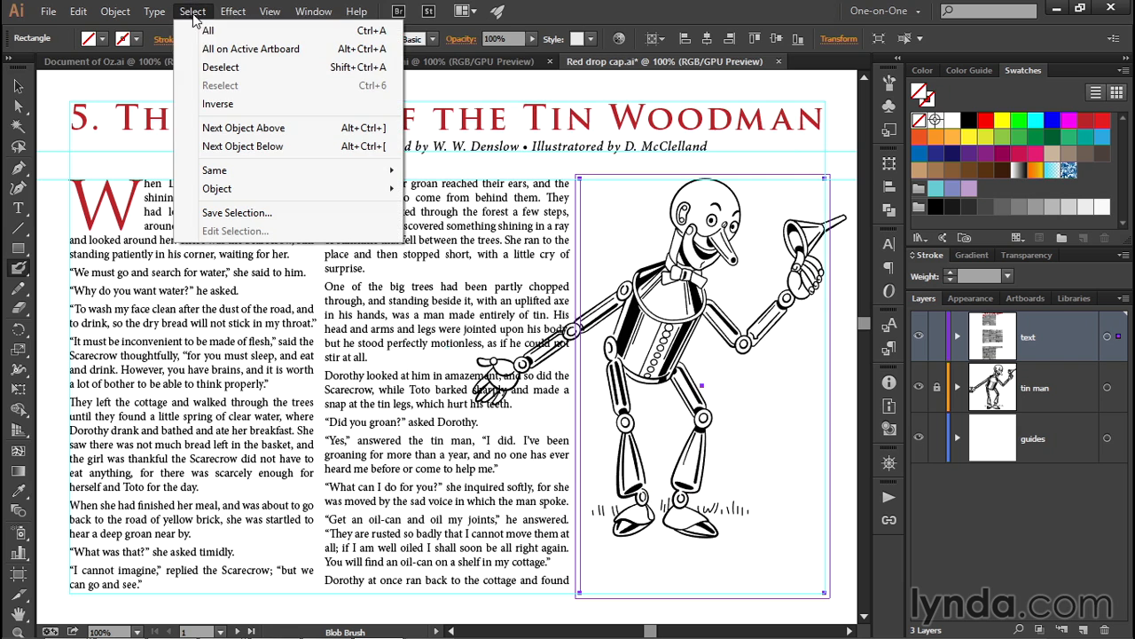
click(282, 71)
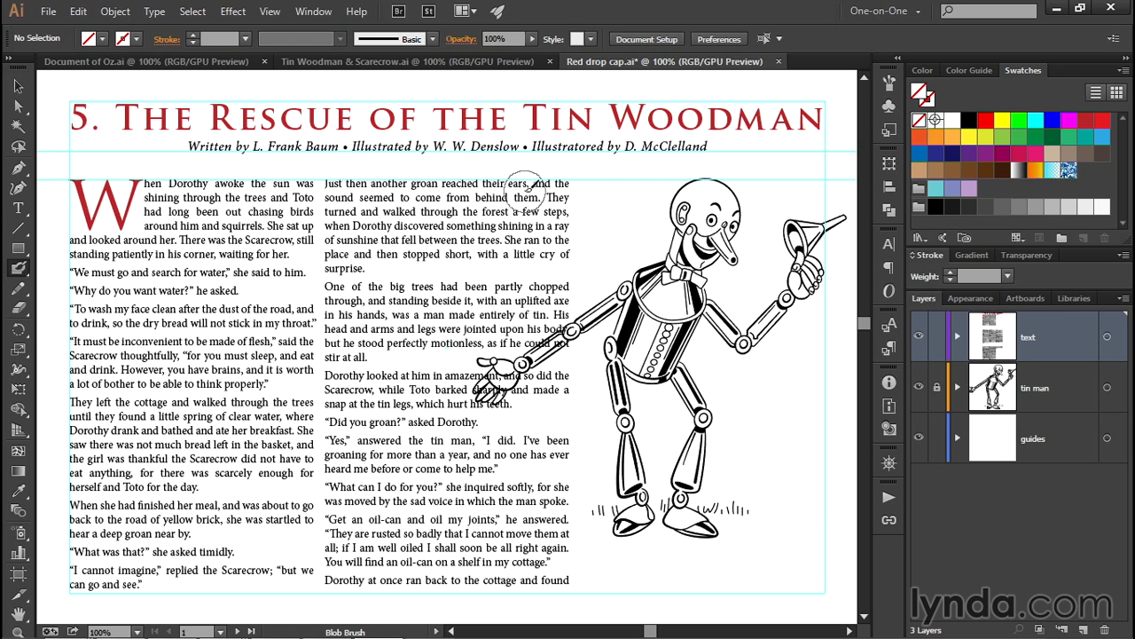
click(102, 40)
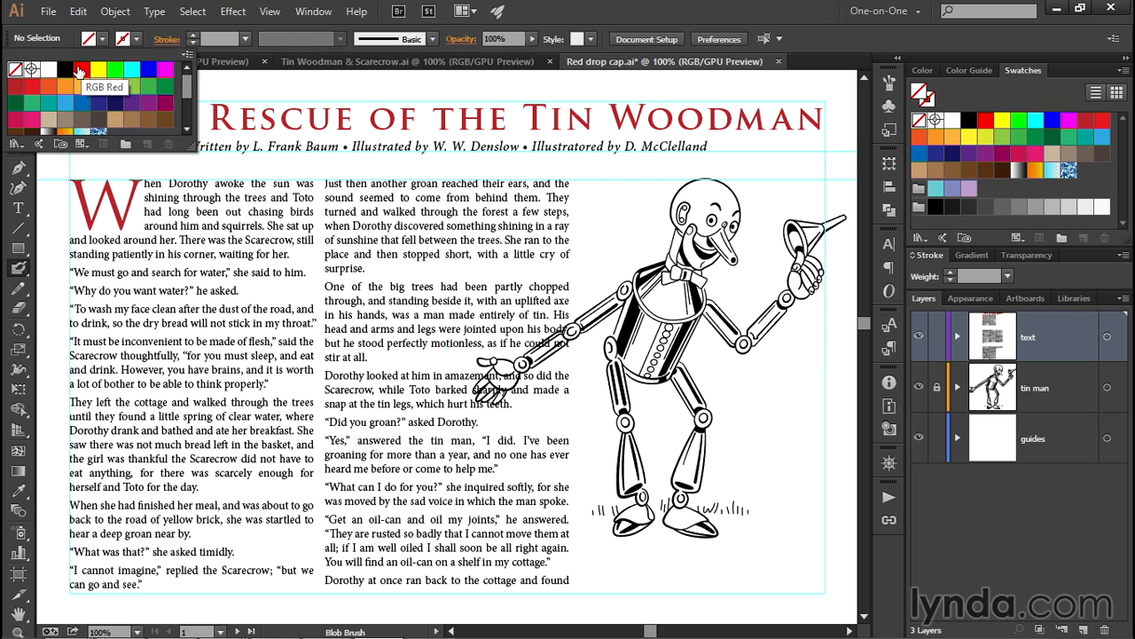
click(80, 71)
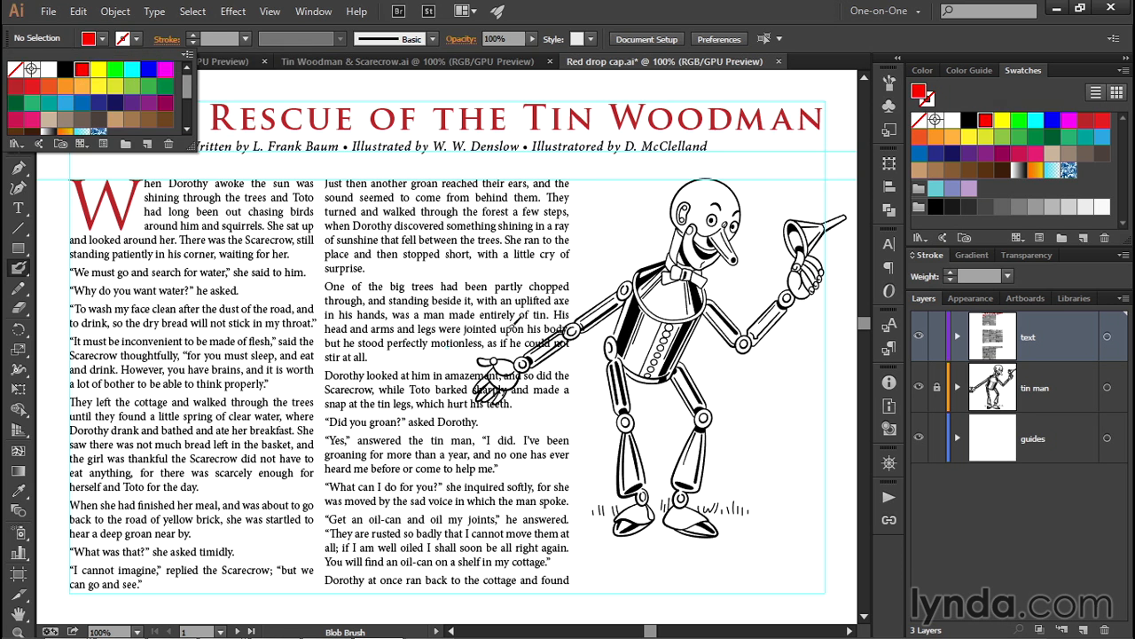
key(Escape)
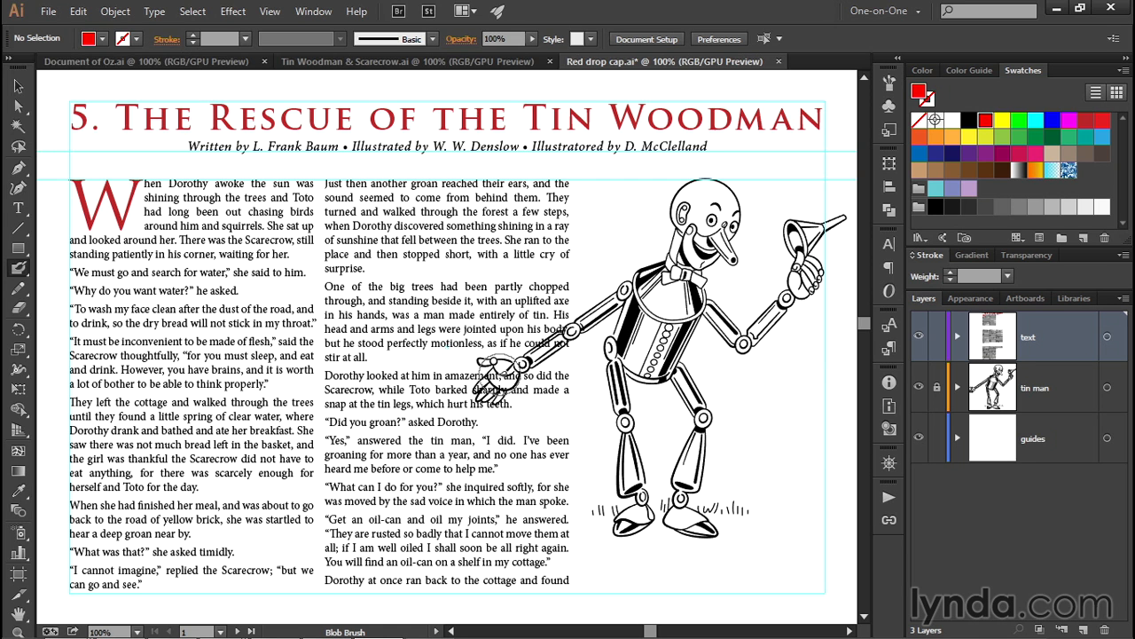
mouse_move(493, 382)
mouse_down()
mouse_move(490, 367)
mouse_move(511, 370)
mouse_move(558, 344)
mouse_move(625, 280)
mouse_move(593, 373)
mouse_move(606, 421)
mouse_move(531, 410)
mouse_move(509, 383)
mouse_move(574, 361)
mouse_move(537, 392)
mouse_move(596, 401)
mouse_move(553, 405)
mouse_move(581, 407)
mouse_up()
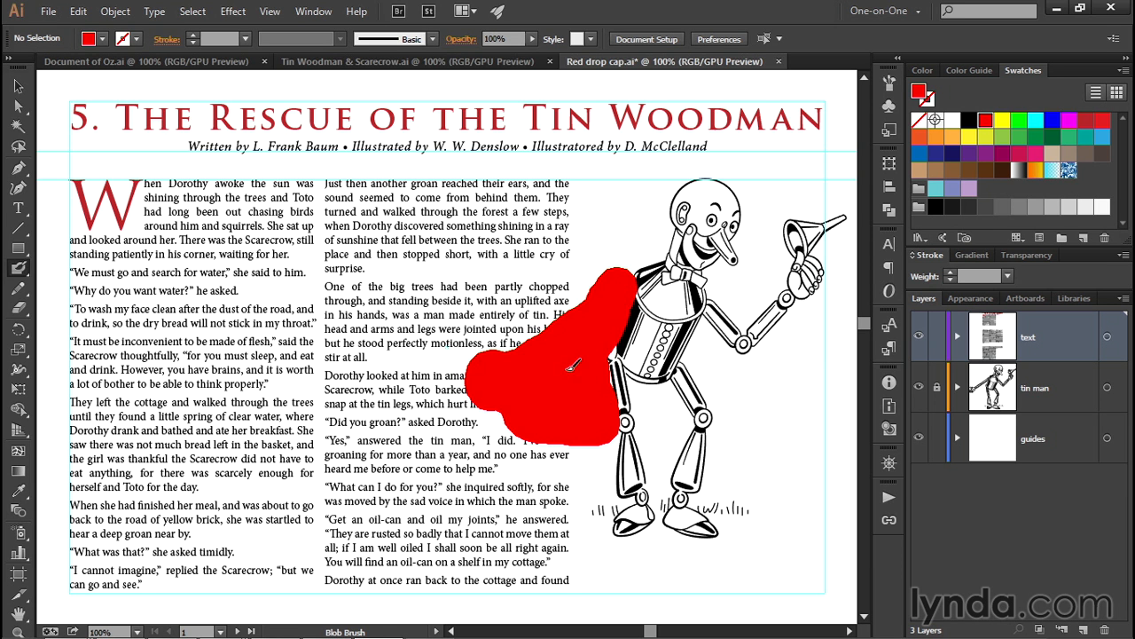
key(shift+x)
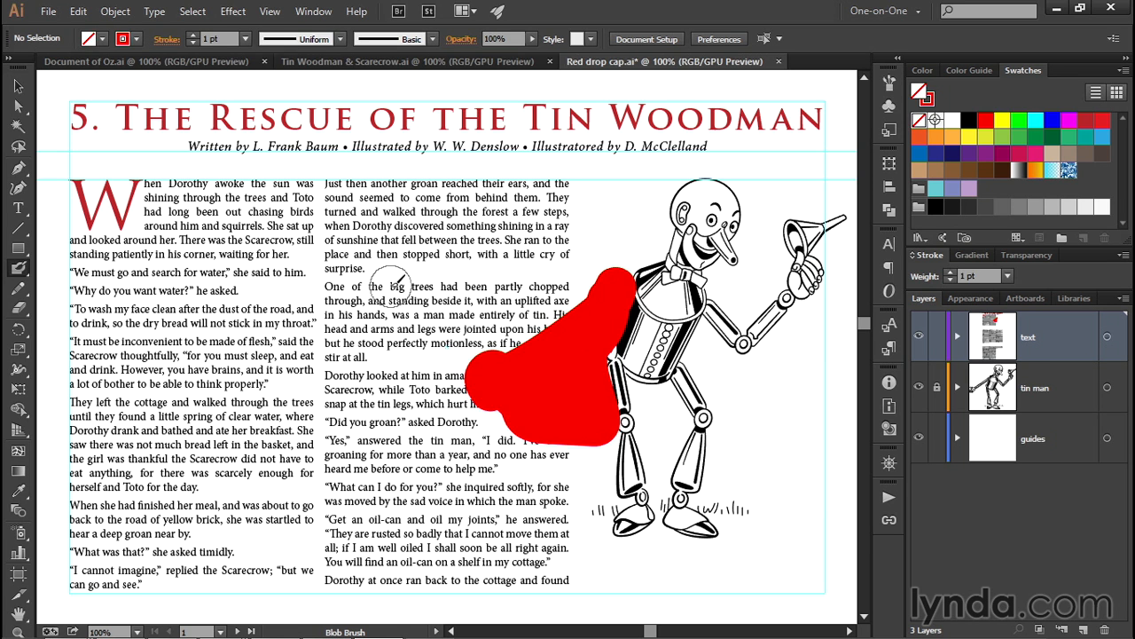
Step: Ungroup the red blob over the tin man's arm and select only its large compound path, without the small stray paths
key(v)
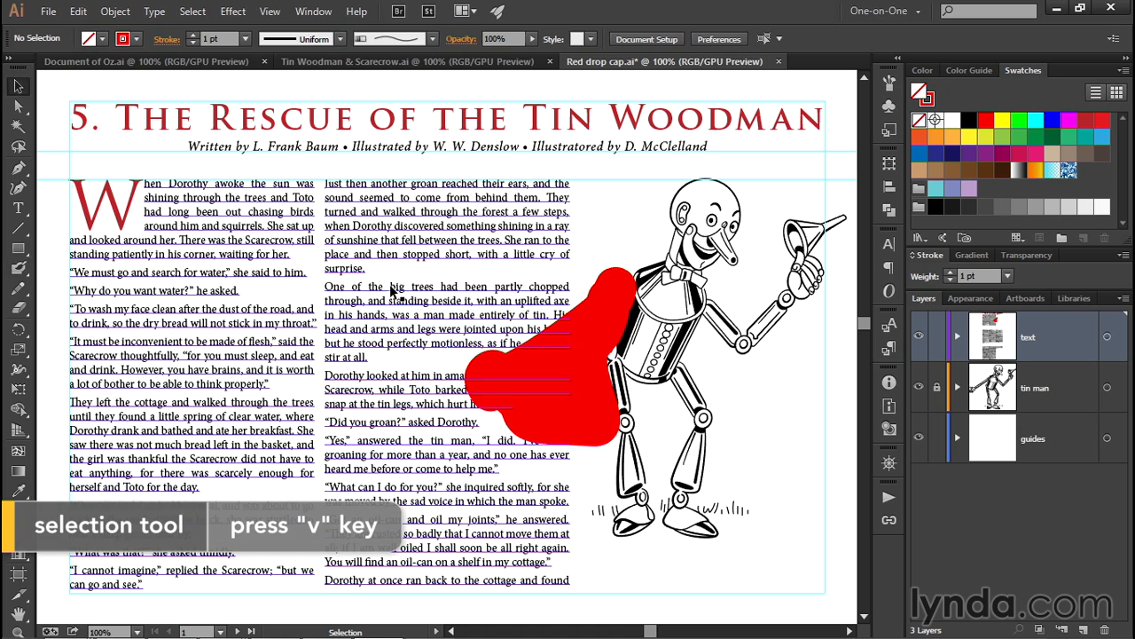
click(585, 305)
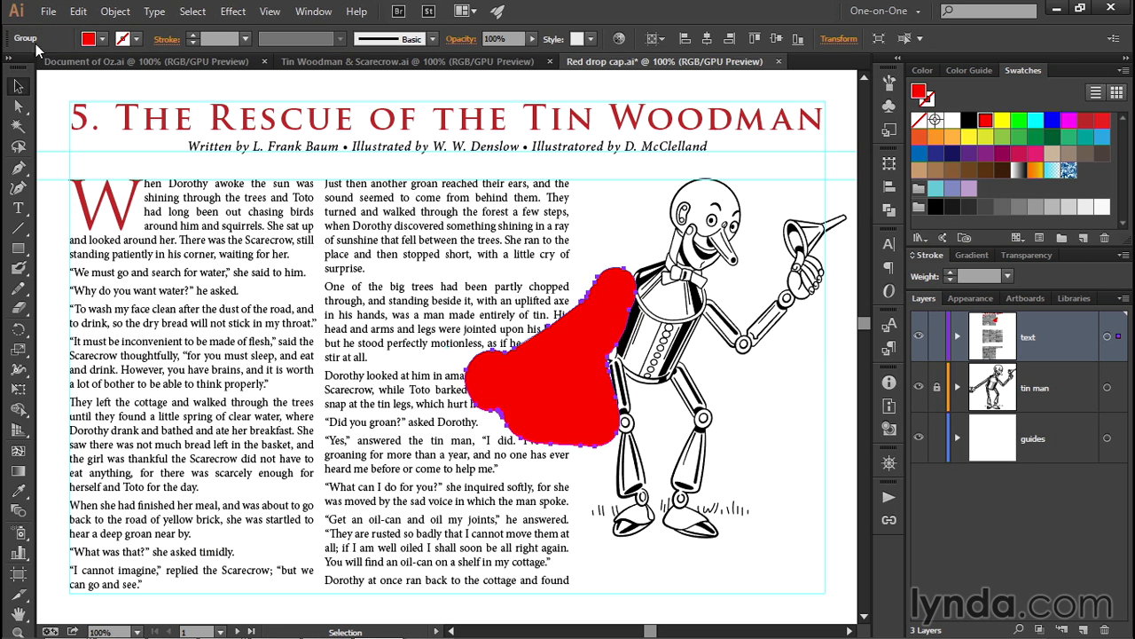
click(116, 12)
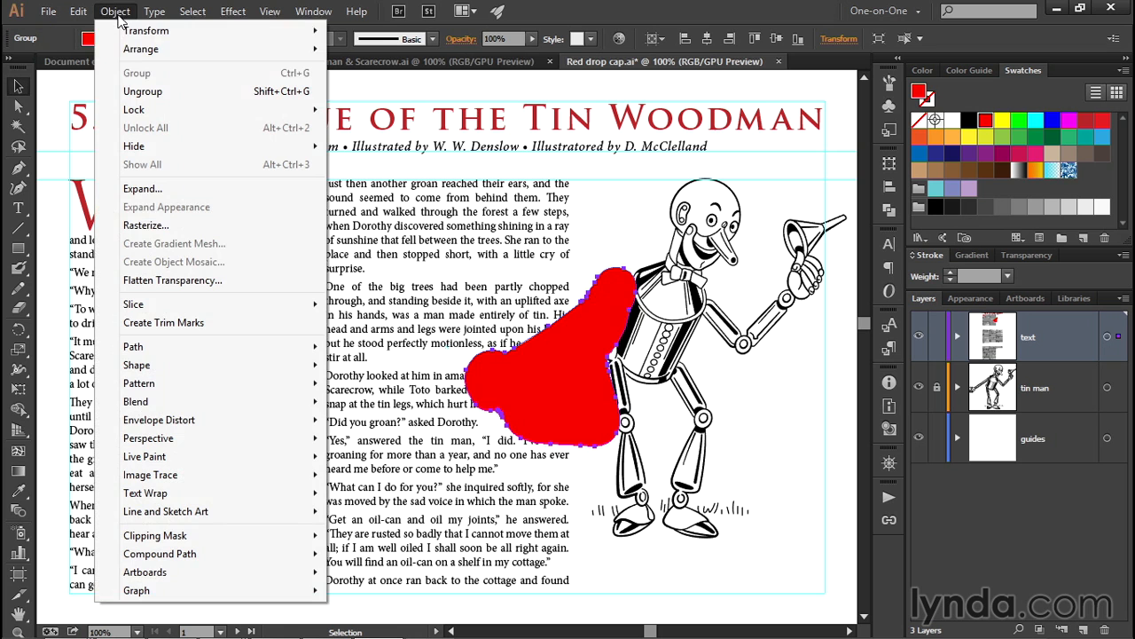
click(178, 92)
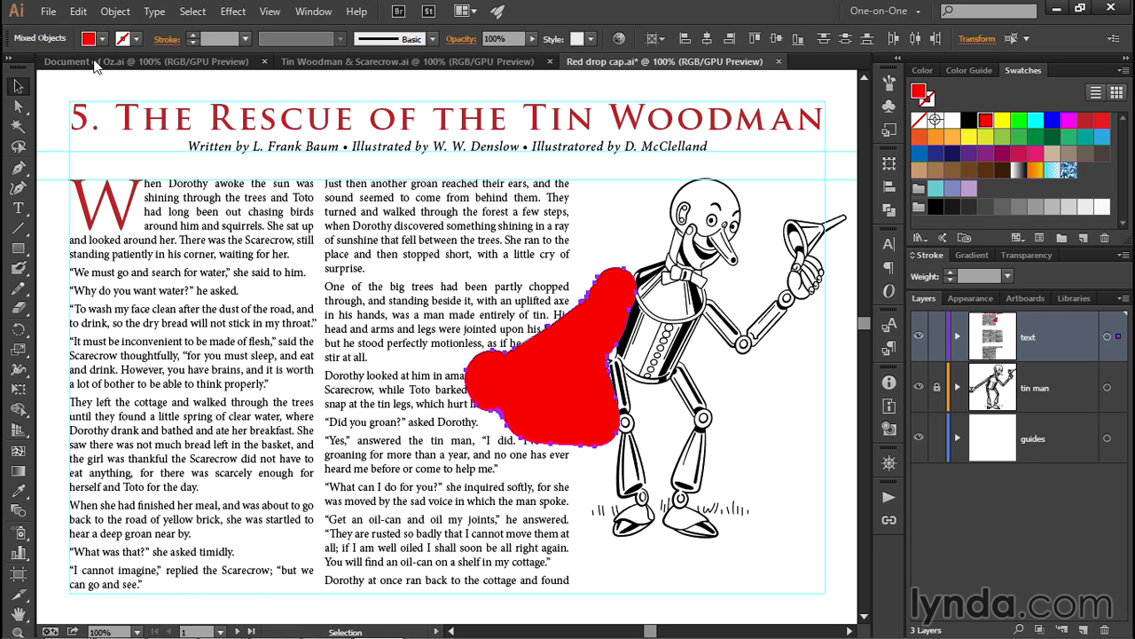
shift+click(583, 278)
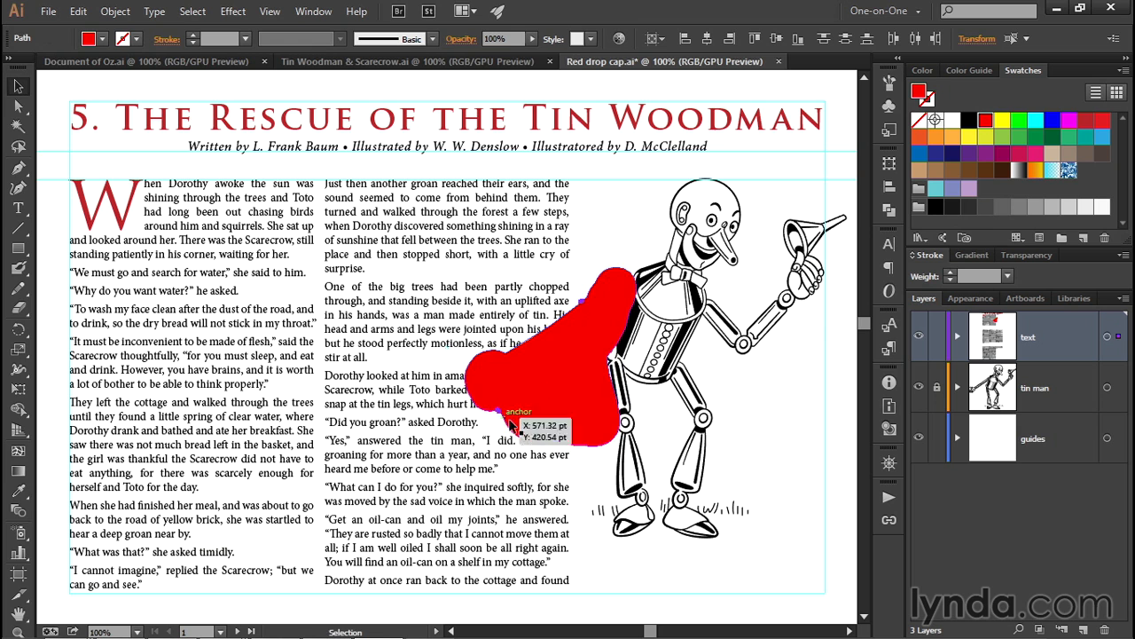
click(593, 234)
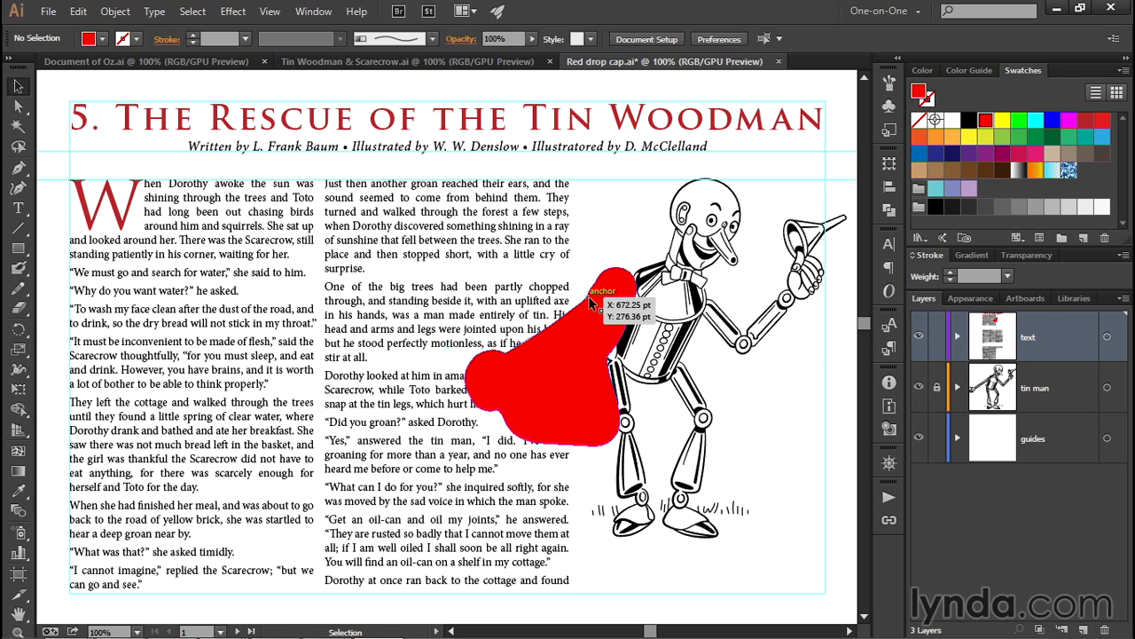
click(589, 297)
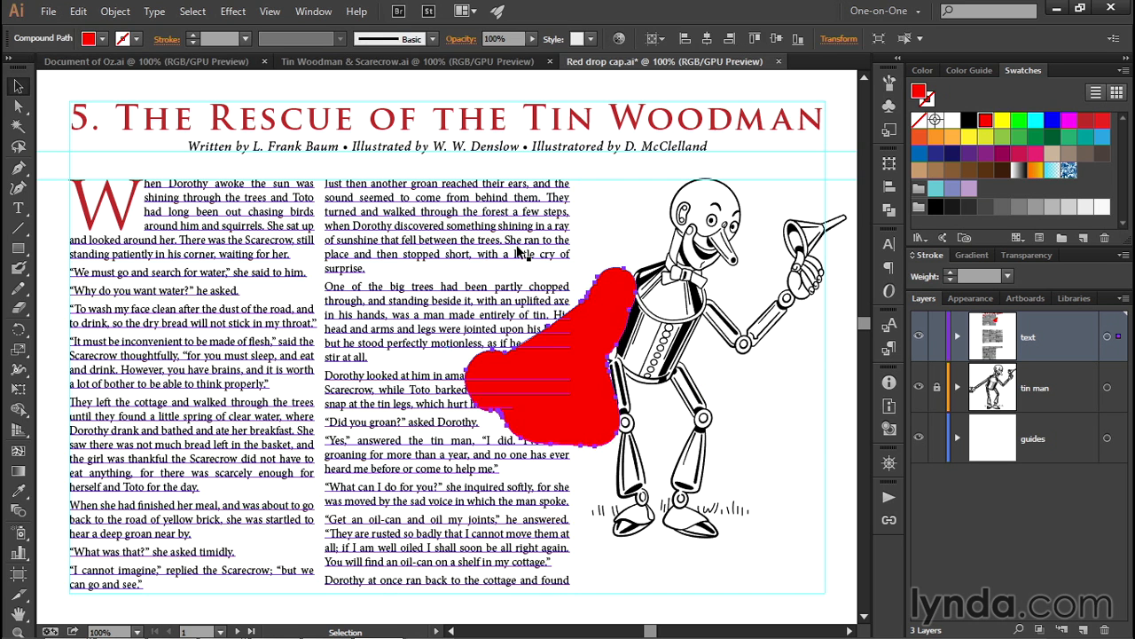
Step: Make the red compound path a text wrap object so the second column flows around it
click(116, 13)
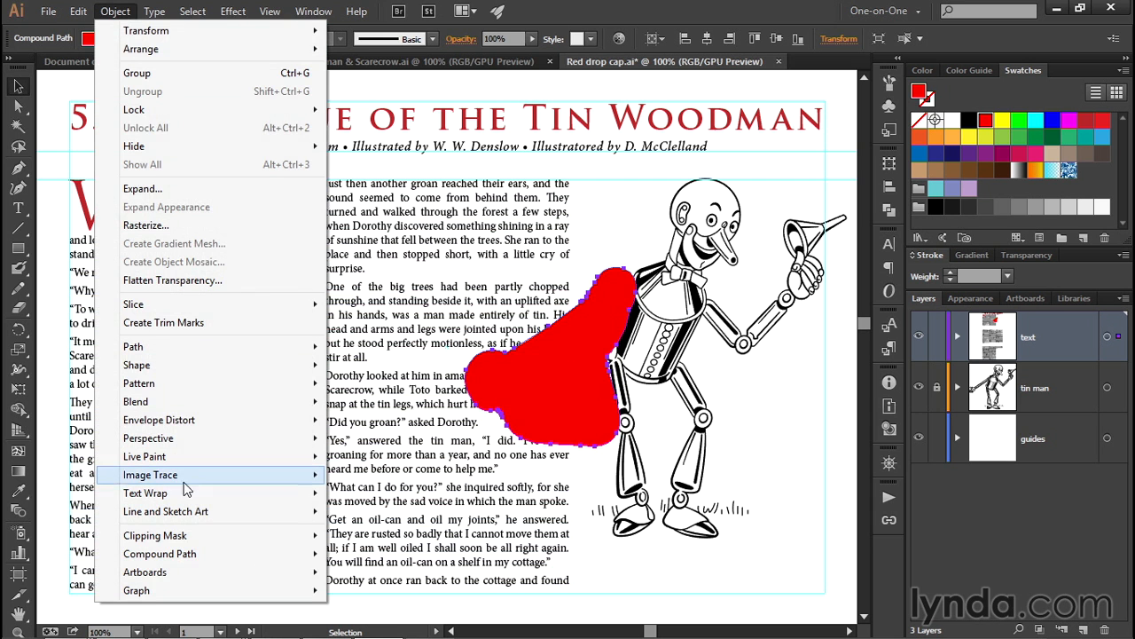
mouse_move(188, 501)
click(350, 494)
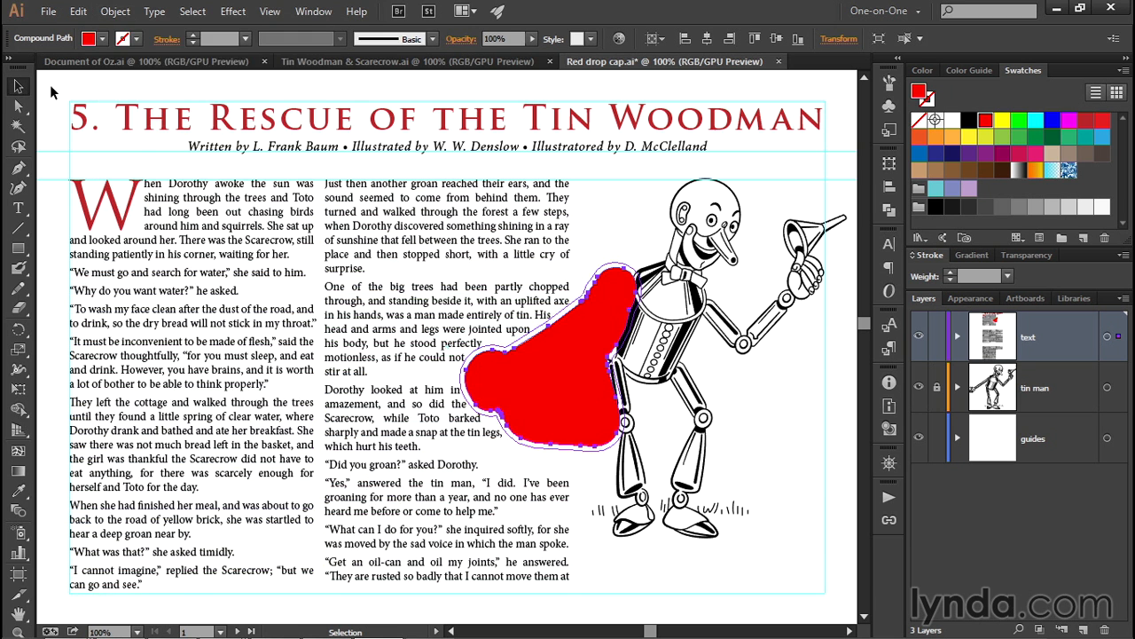
Step: Set the red shape's text wrap offset to 10 pt with the preview turned on
click(114, 11)
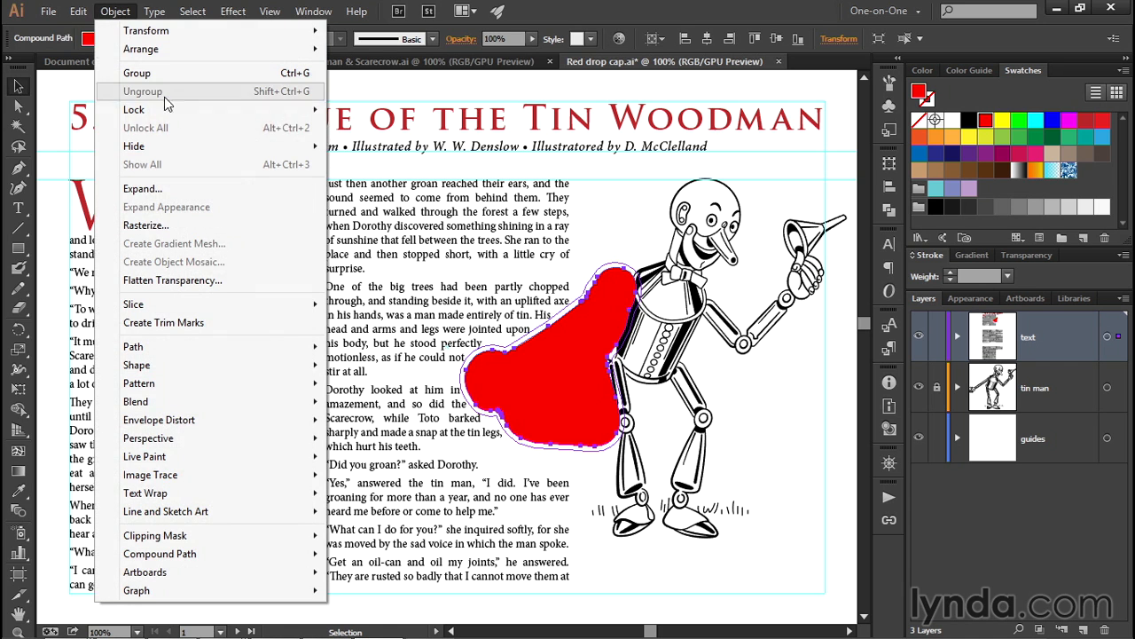
mouse_move(232, 495)
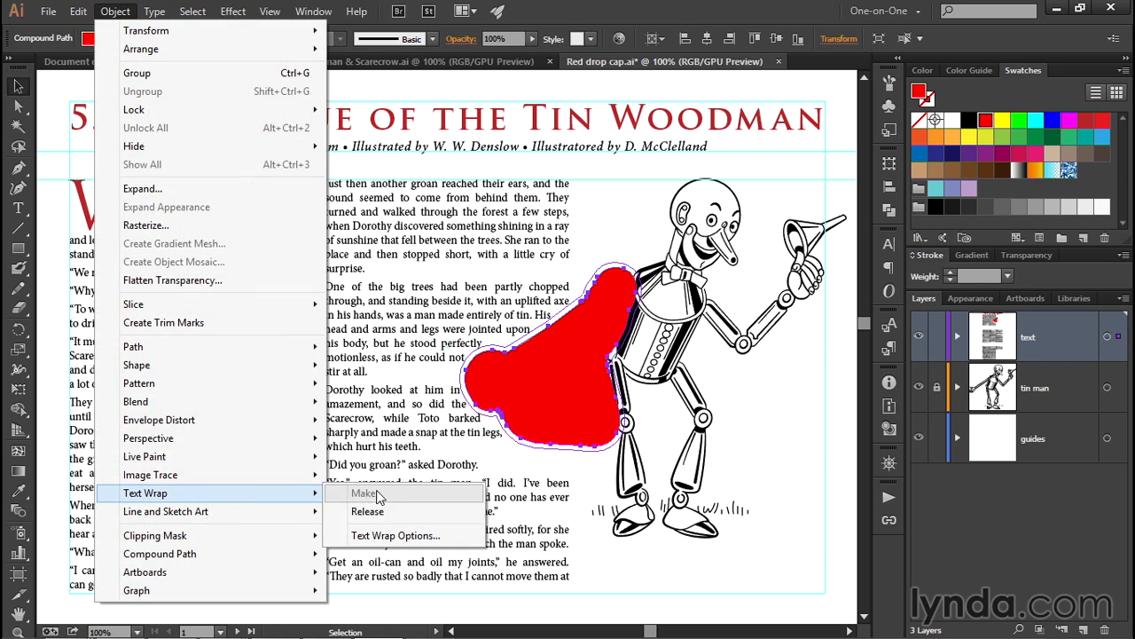
click(458, 537)
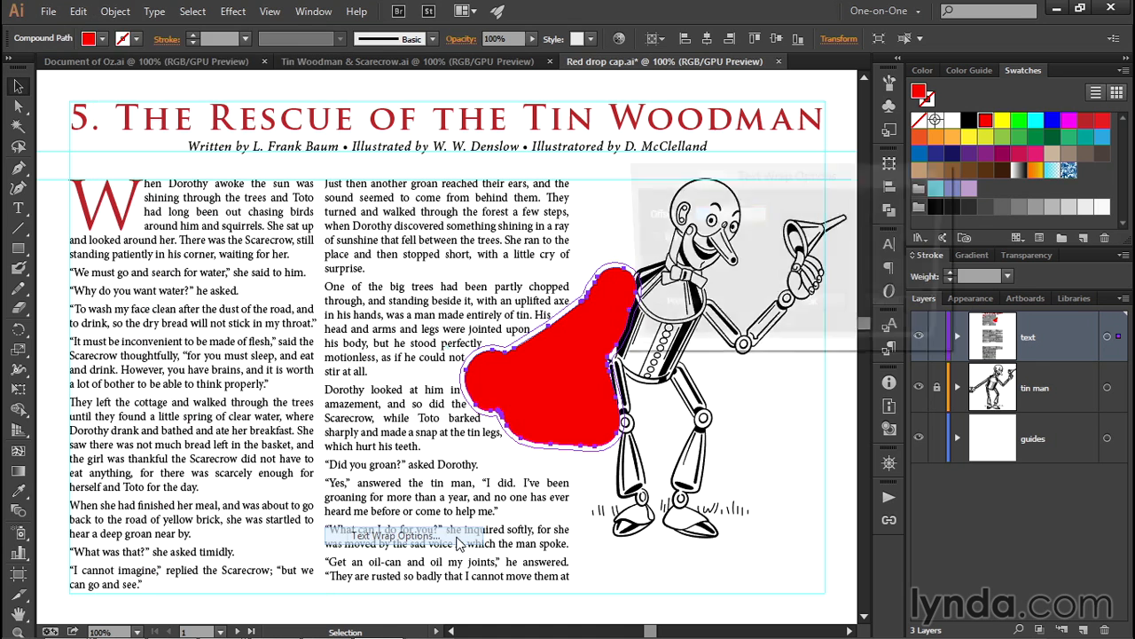
click(662, 305)
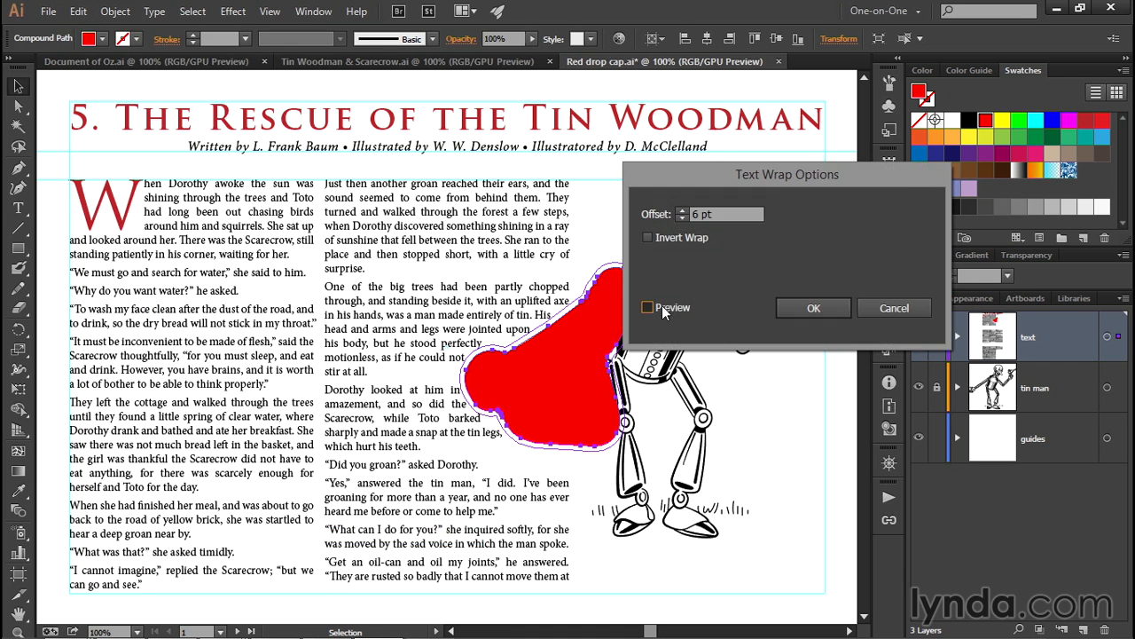
click(715, 214)
drag(668, 180, 730, 191)
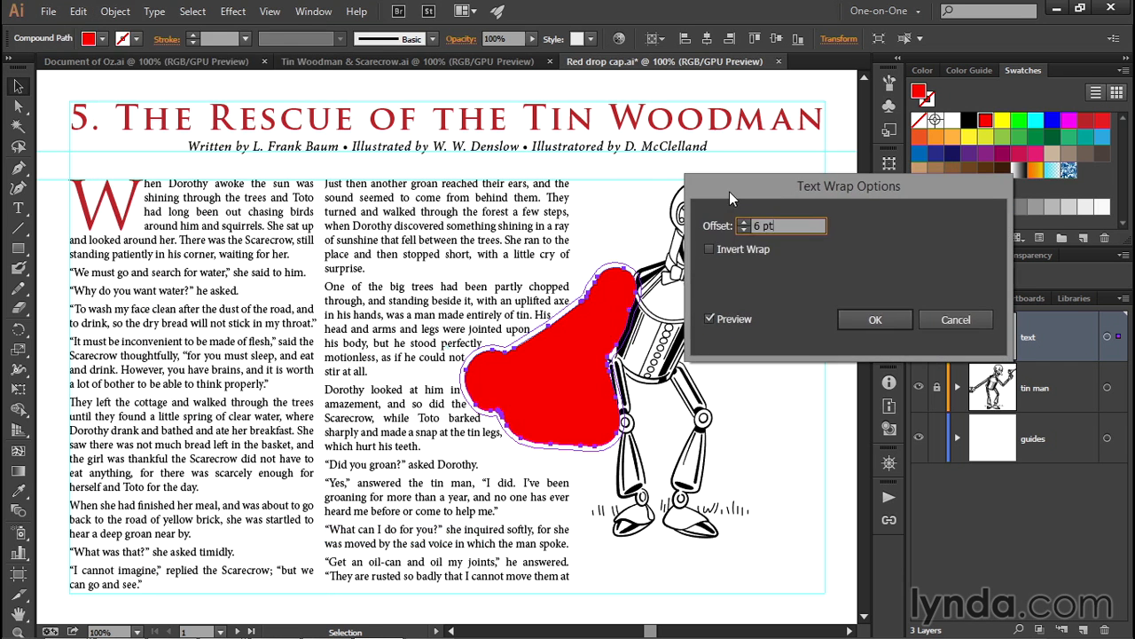
key(Up)
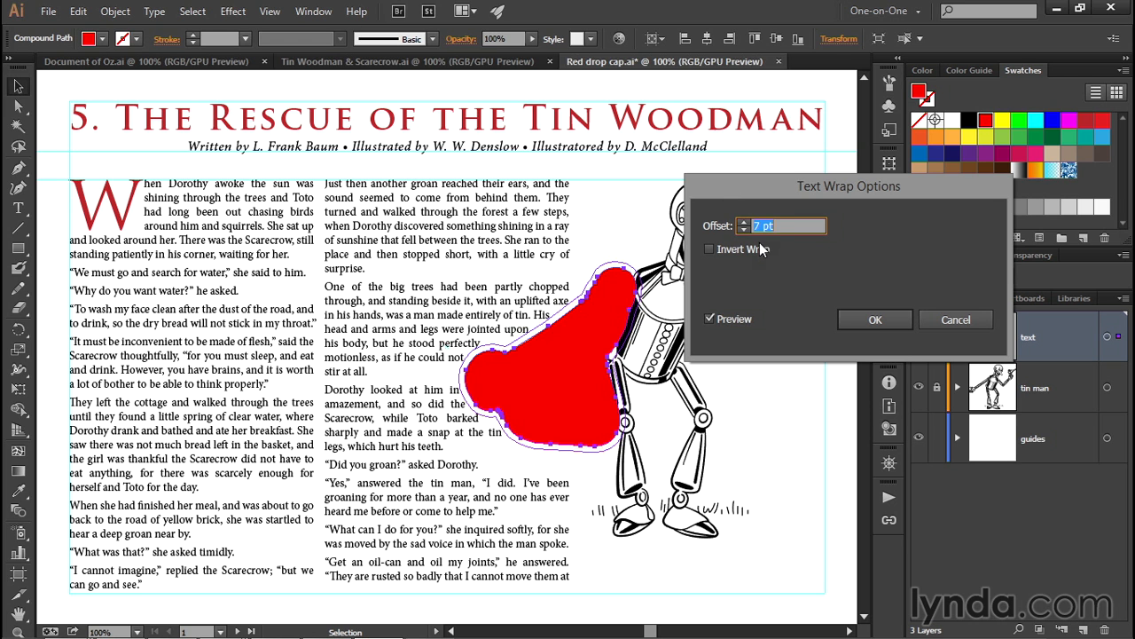
key(Up)
key(Up)
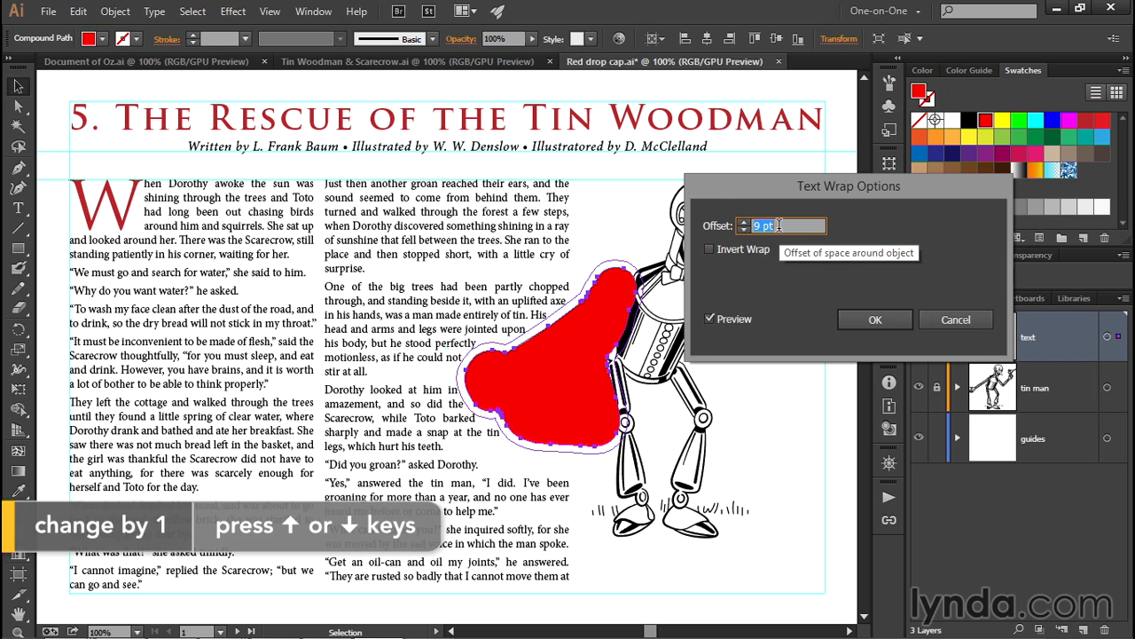
key(Up)
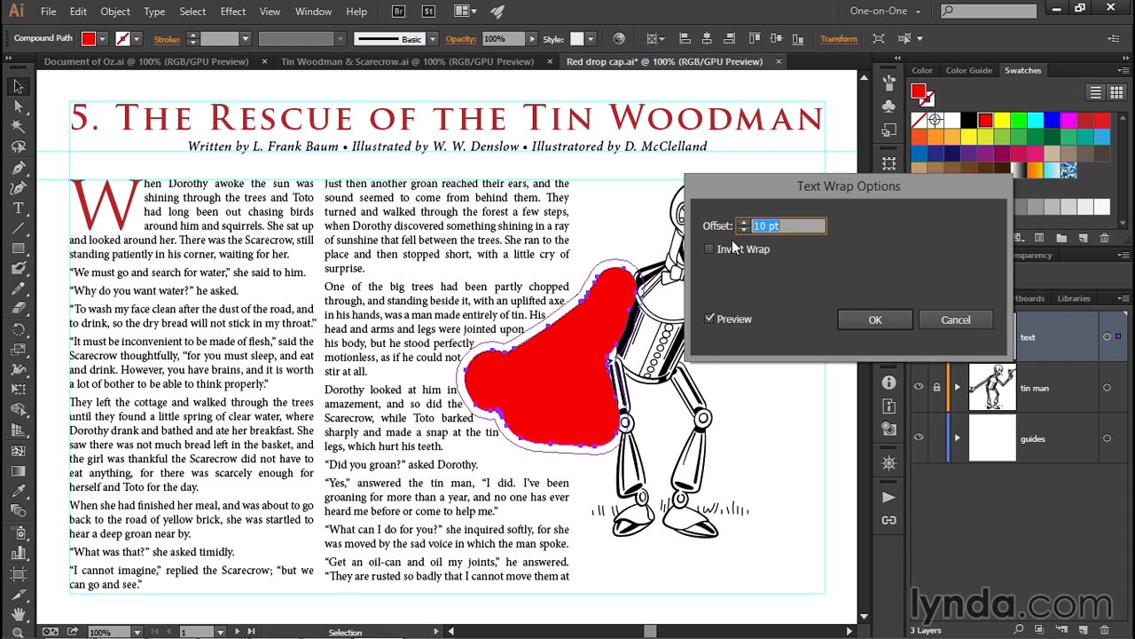
click(857, 321)
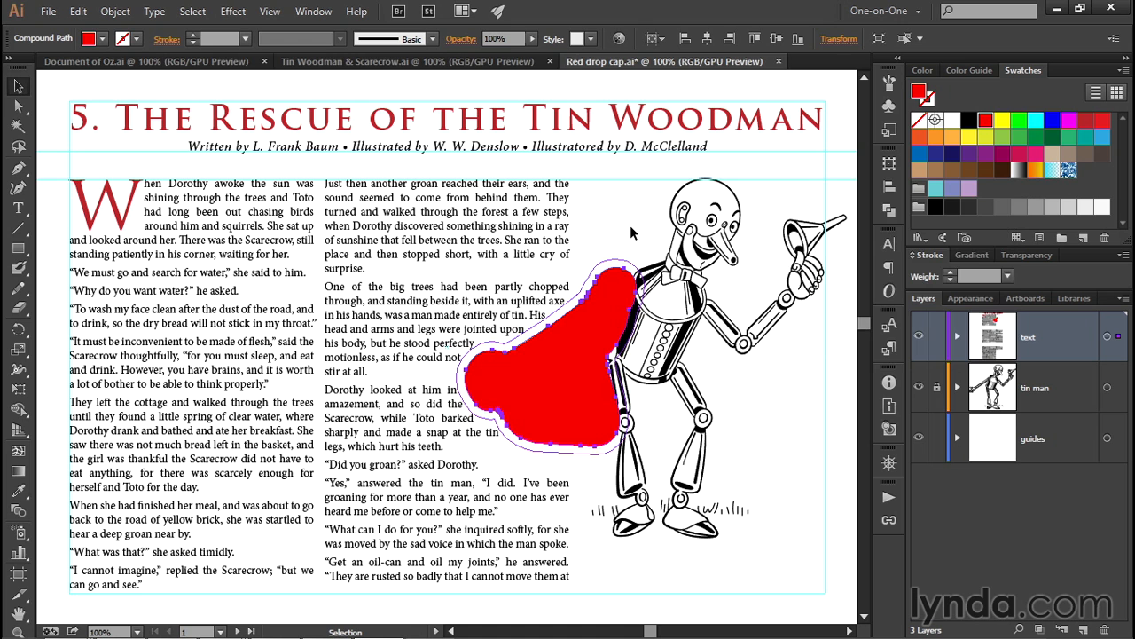
Step: Remove the fill from the red wrap shape and deselect it
click(90, 40)
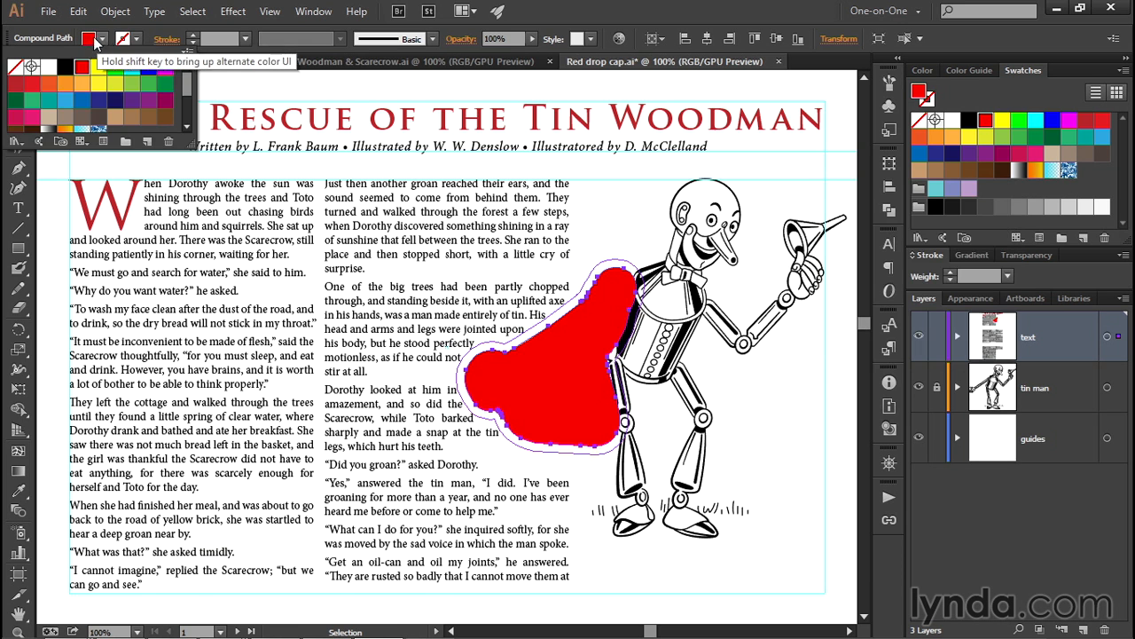
click(15, 67)
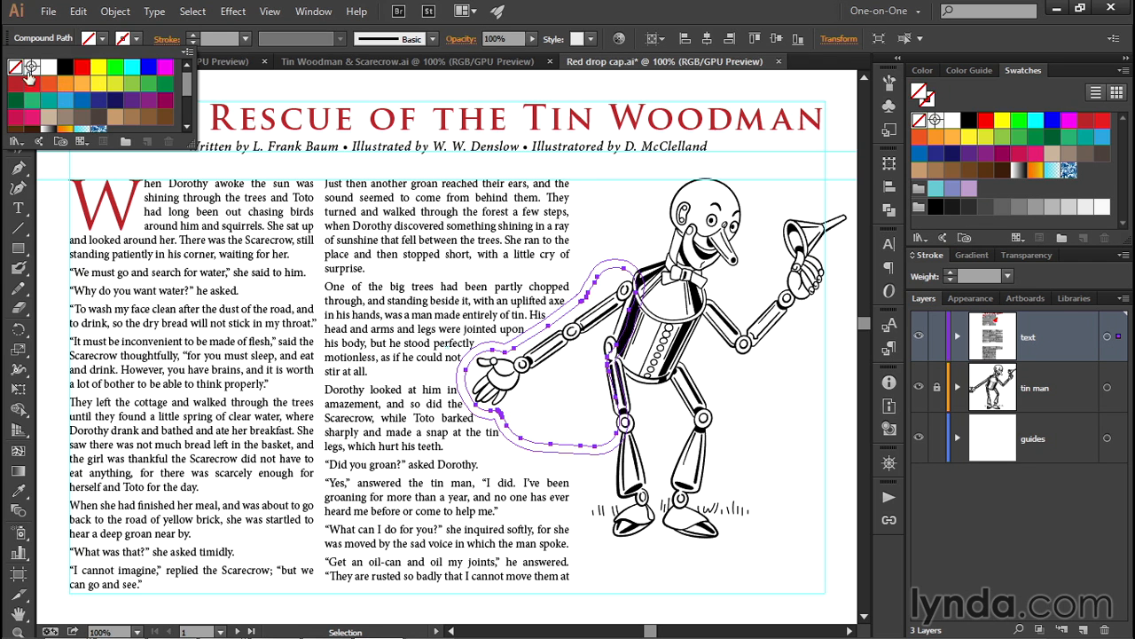
click(627, 158)
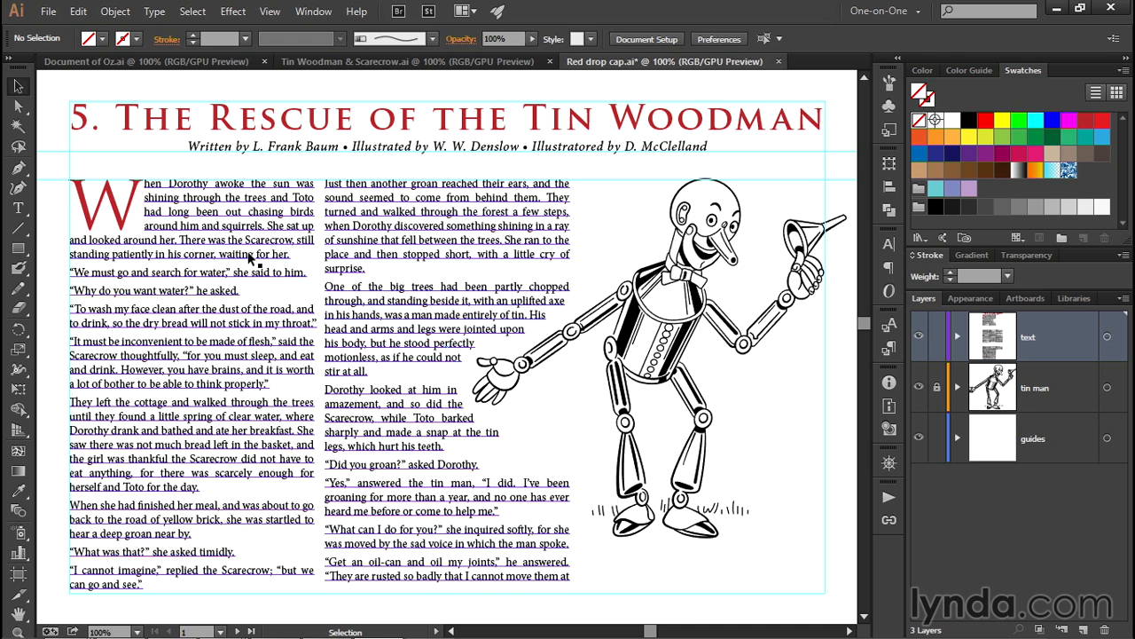
Step: Select all of the story text and turn on hyphenation in its Hyphenation settings
key(t)
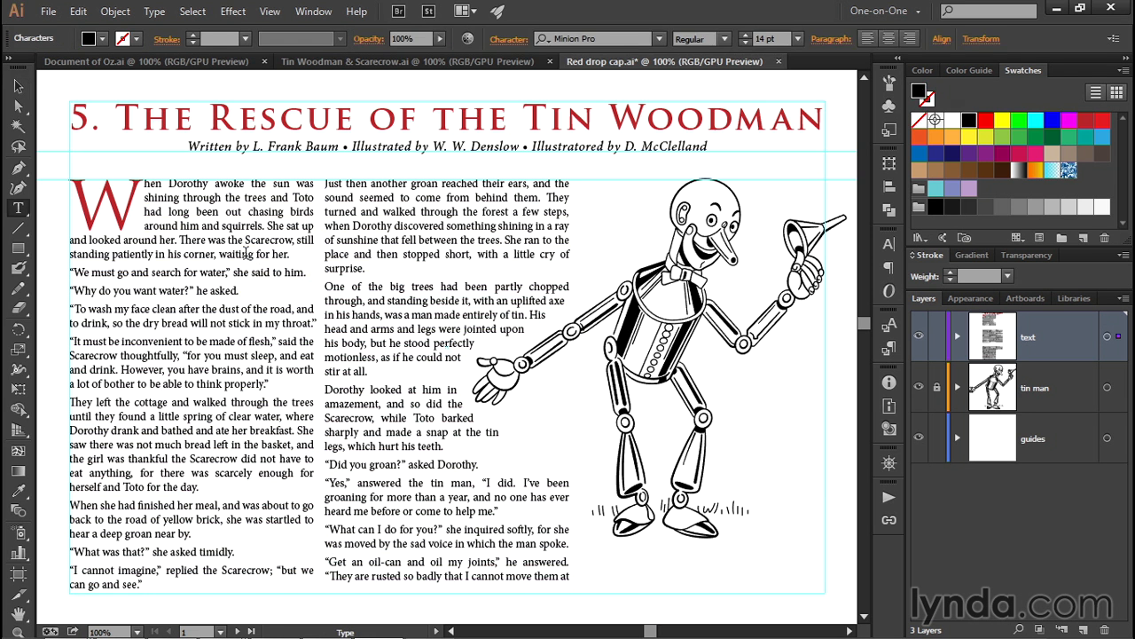
click(246, 253)
key(Escape)
key(ctrl+a)
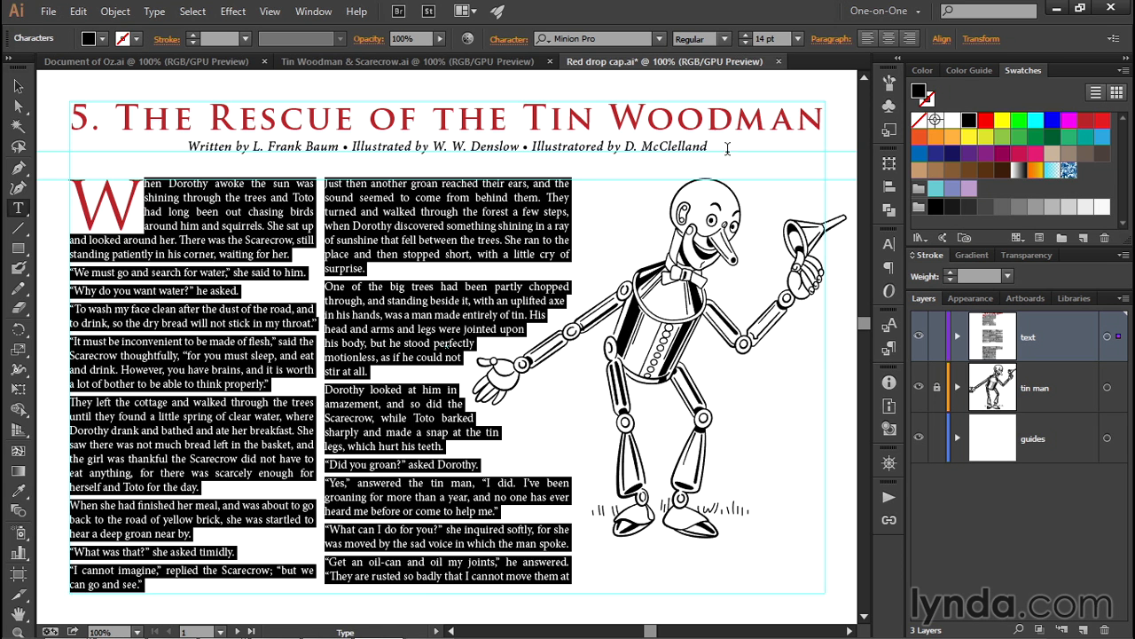
click(824, 43)
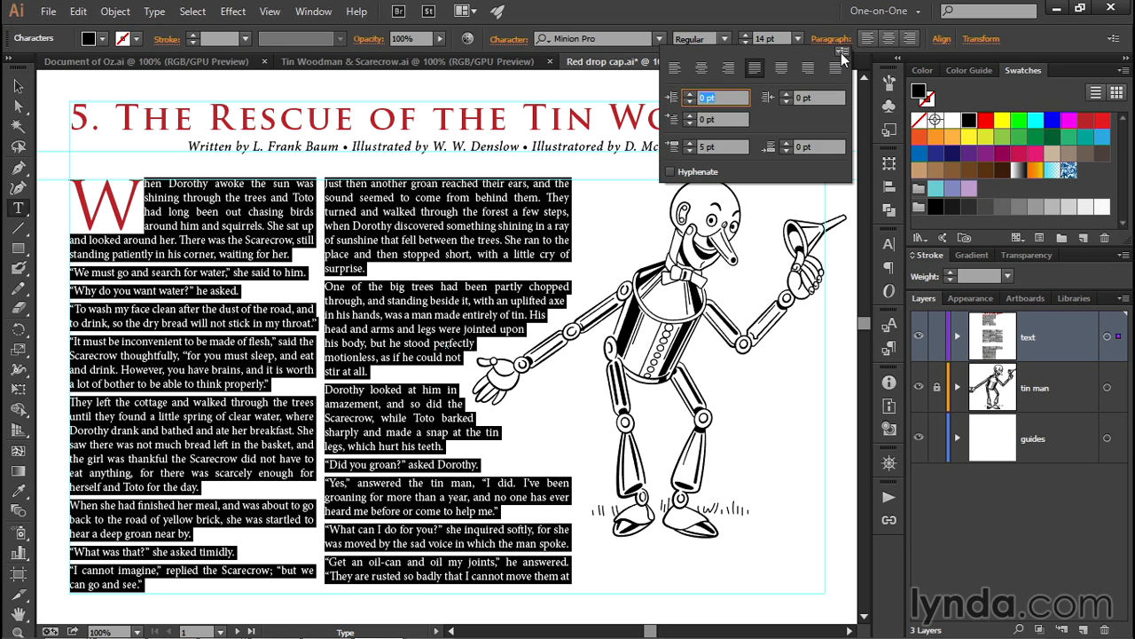
click(841, 52)
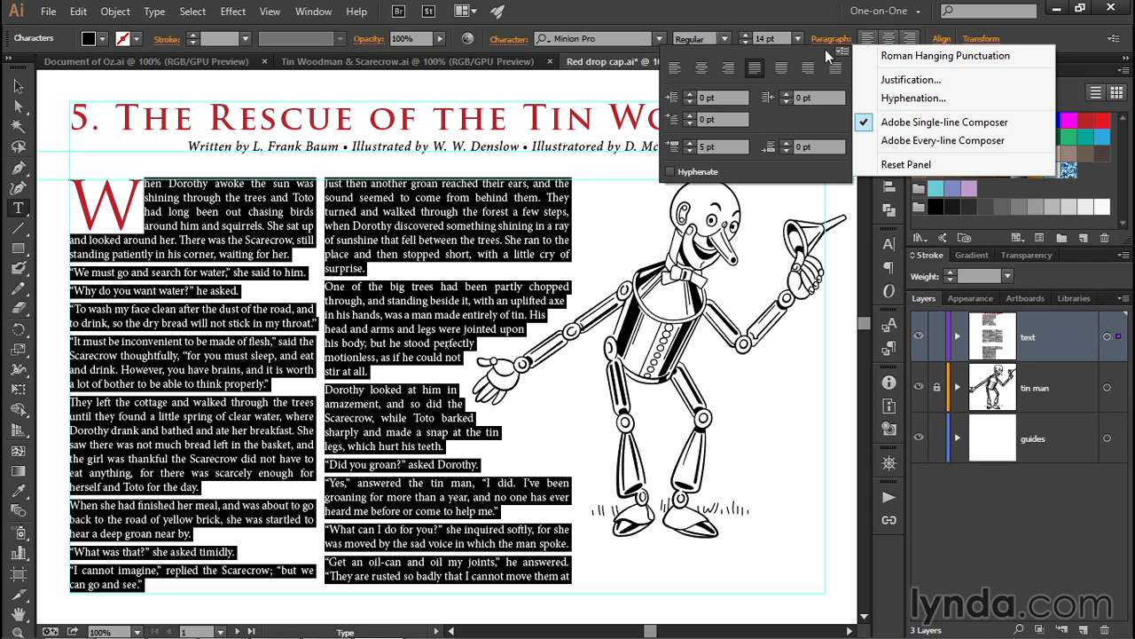
click(949, 99)
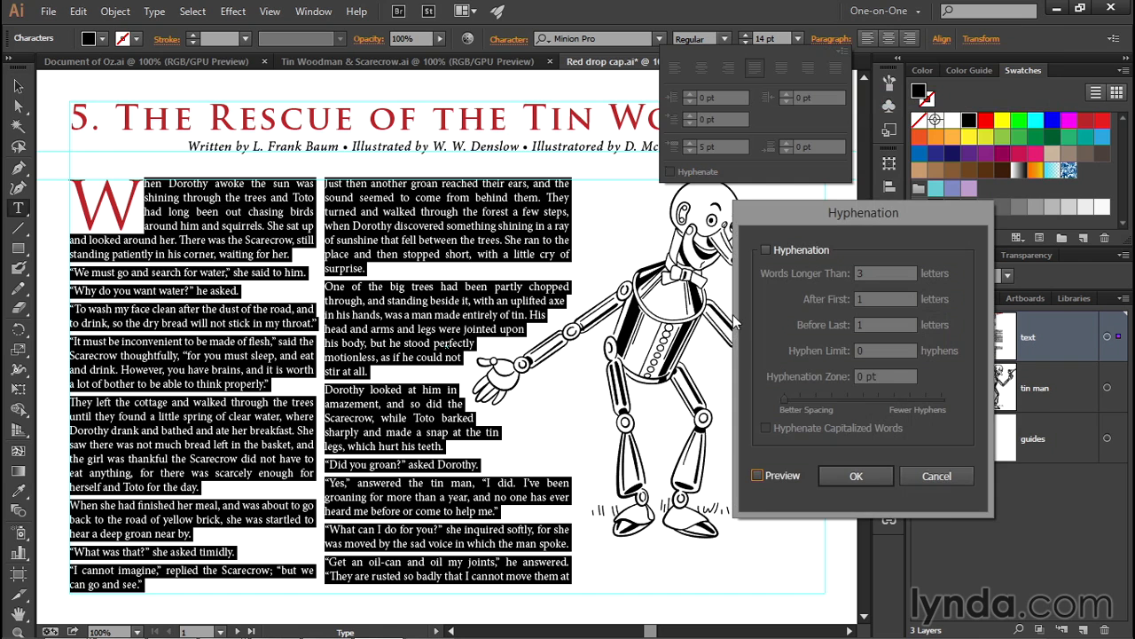
click(765, 249)
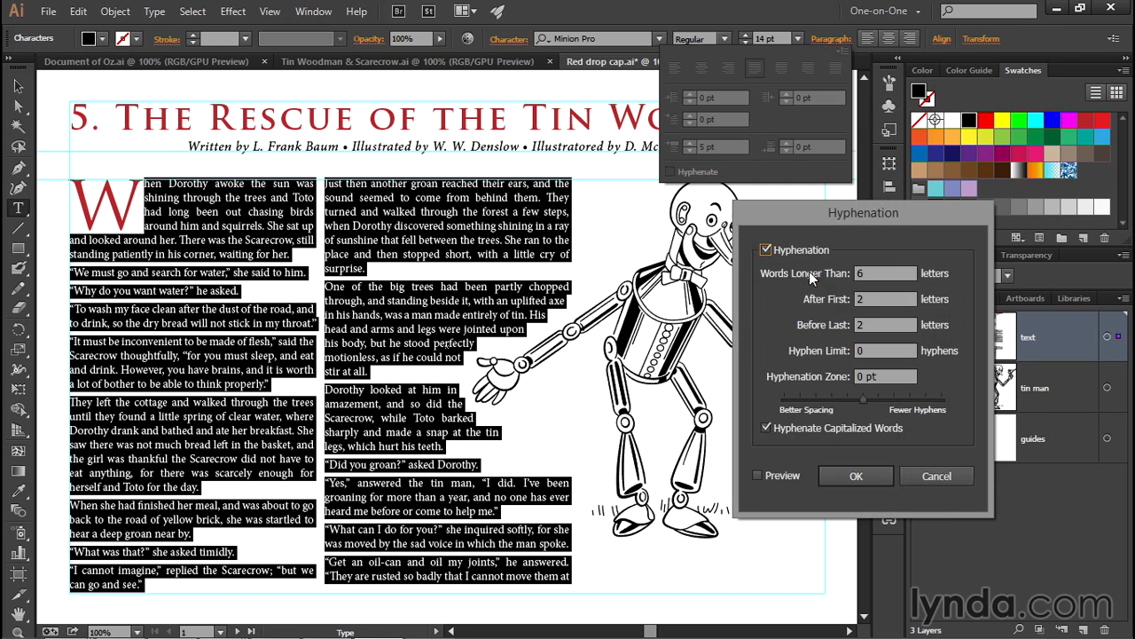
Step: Hyphenate words longer than 4 letters, shift the balance slightly towards Better Spacing, preview the result and accept the hyphenation settings
click(867, 272)
key(Down)
key(Down)
click(865, 401)
drag(847, 400, 835, 405)
click(757, 476)
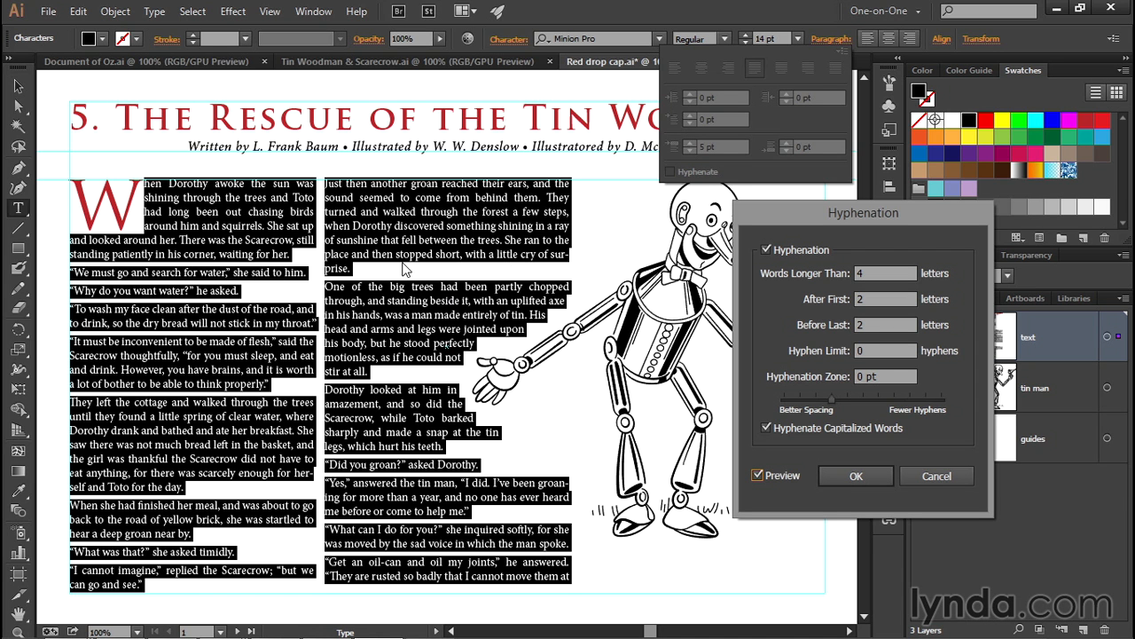
click(856, 475)
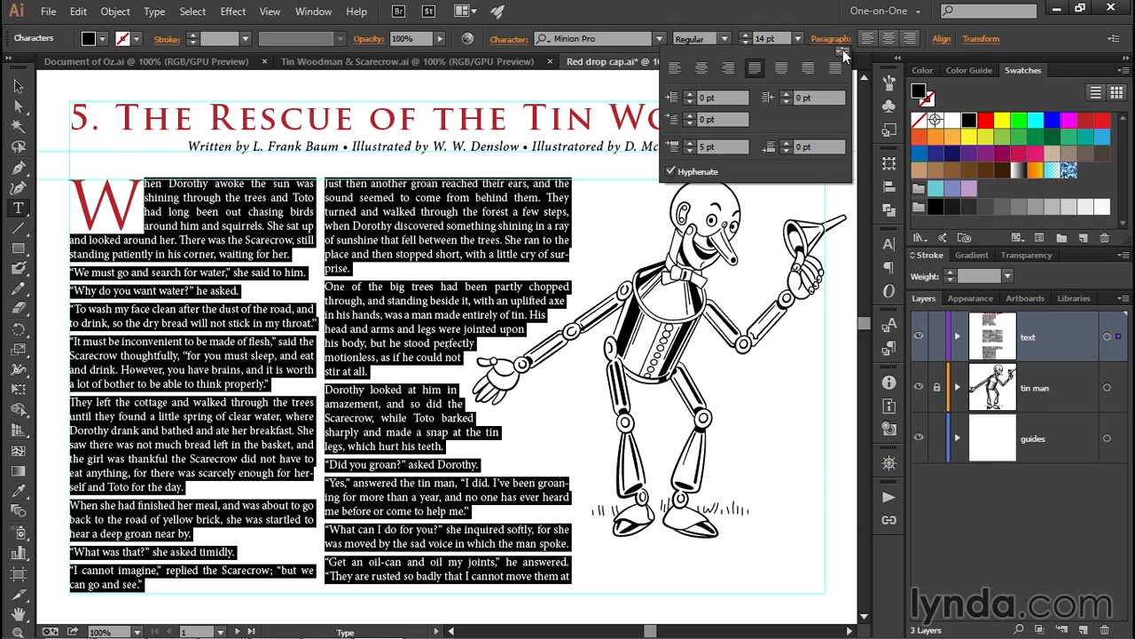
Step: Switch the selected story text to the Adobe Every-line Composer, then leave text editing and deselect everything
click(841, 53)
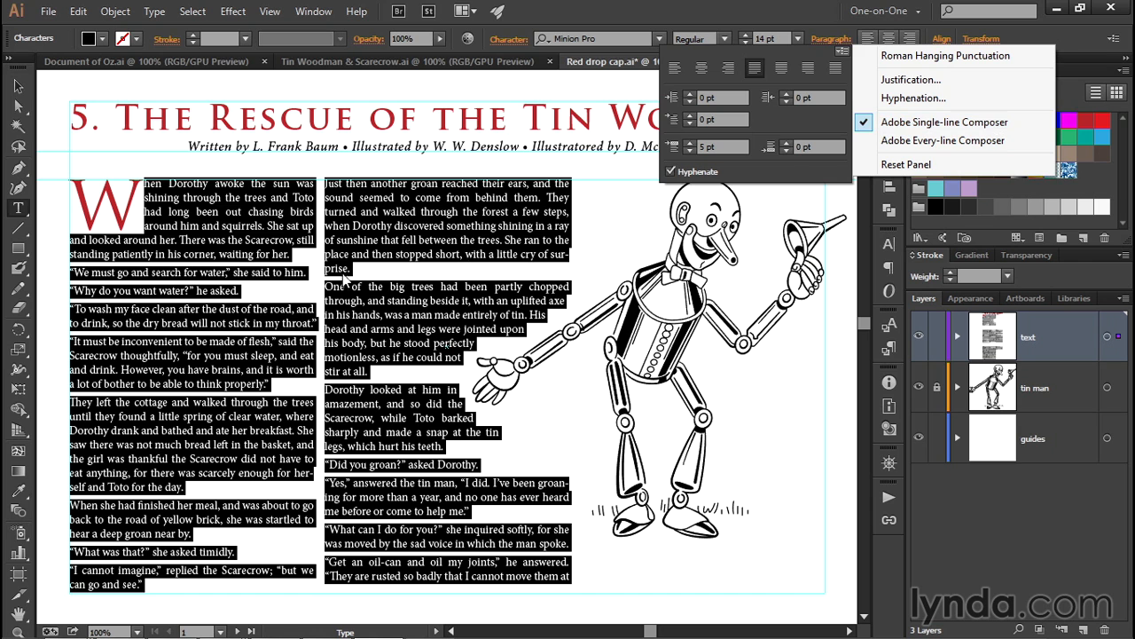
click(1013, 142)
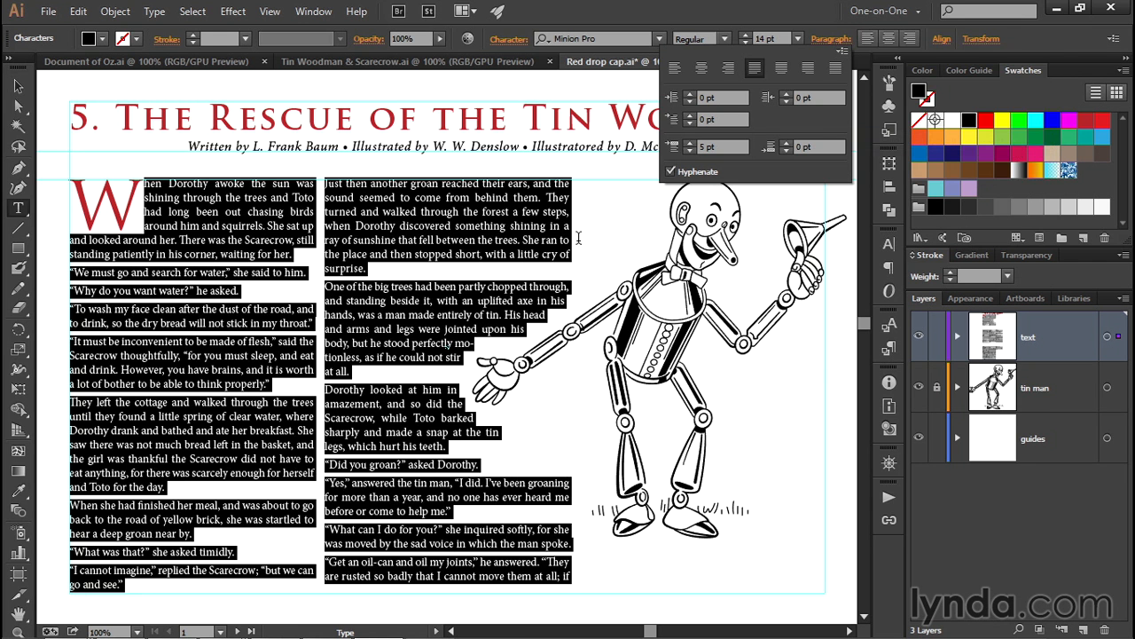
key(Escape)
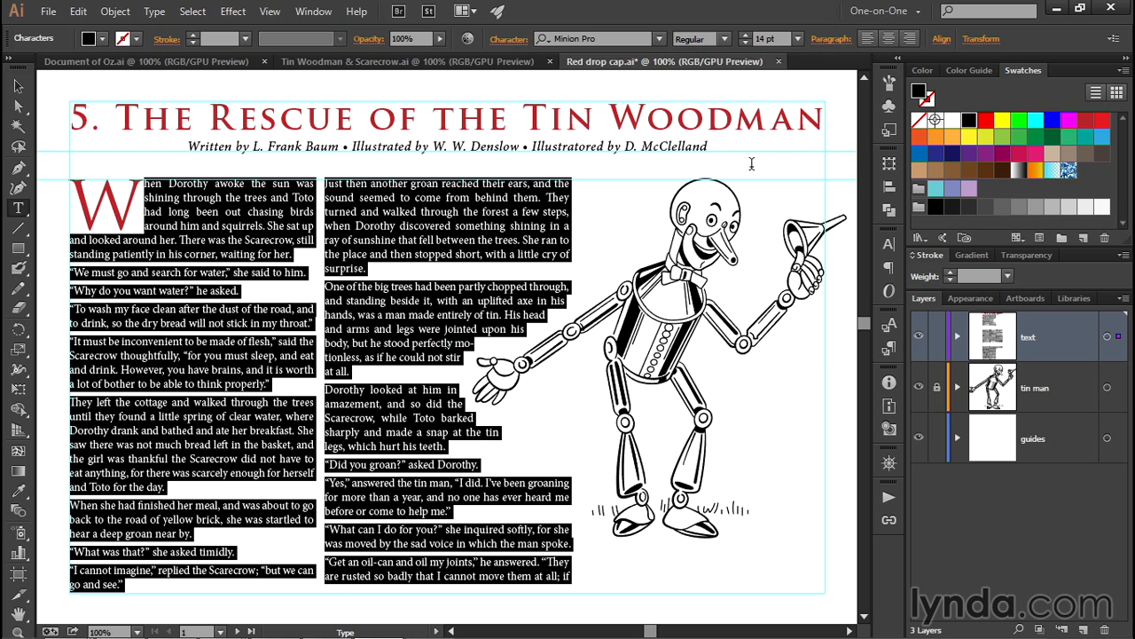
key(Escape)
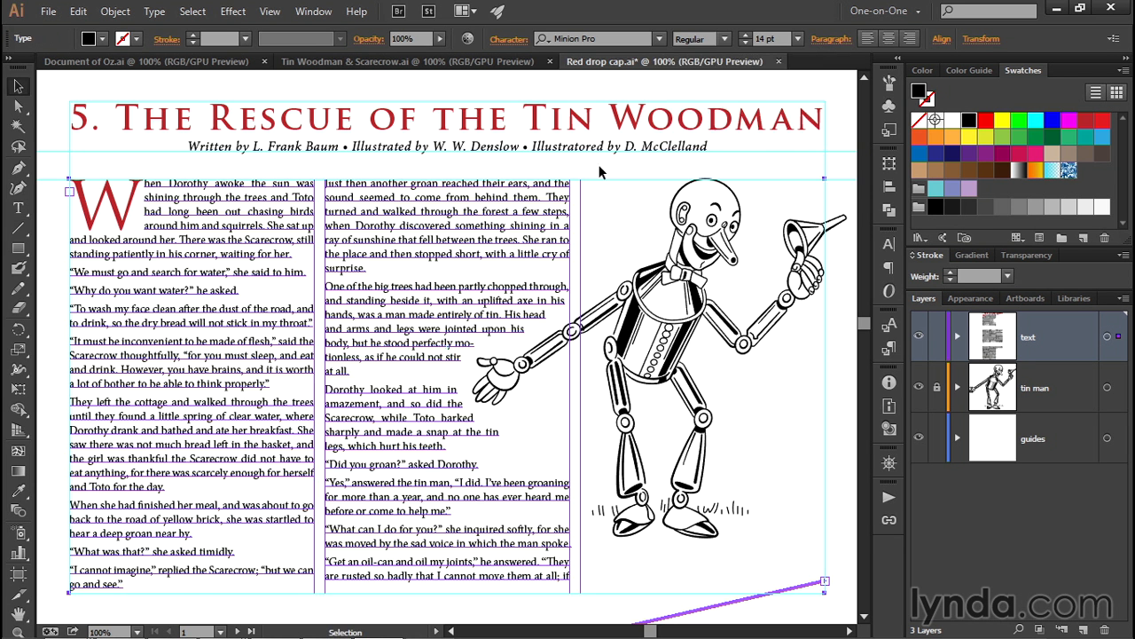
click(785, 166)
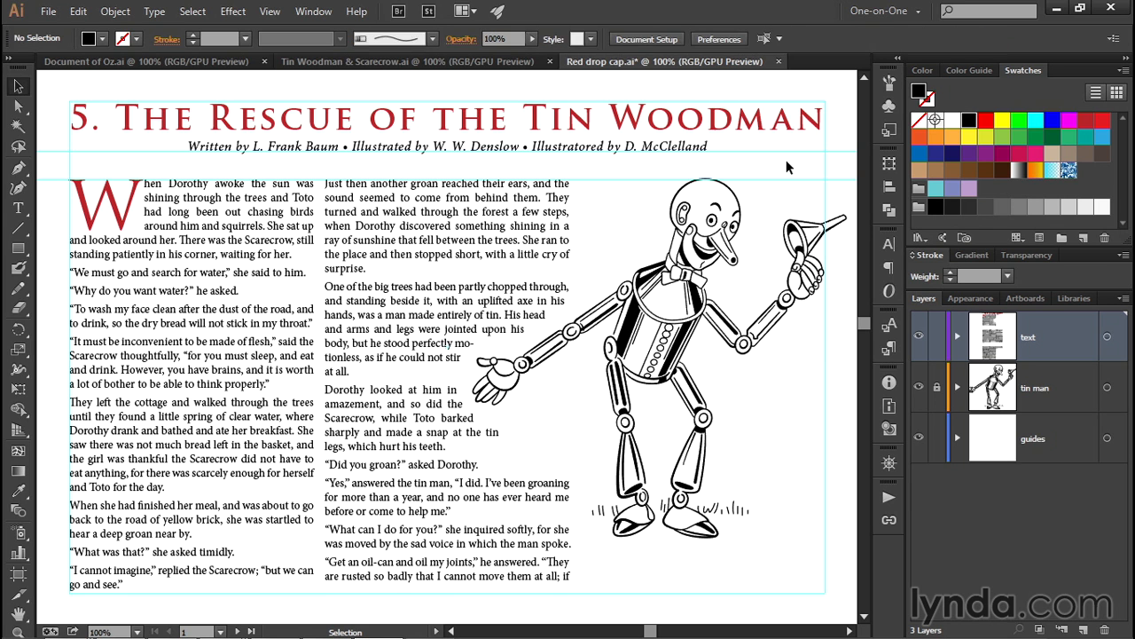